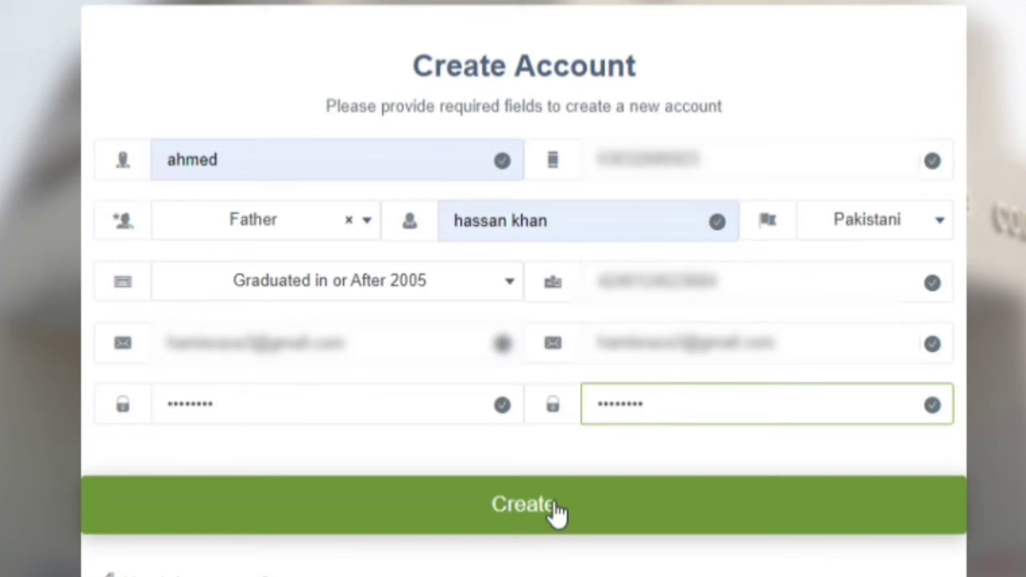
Create the new PEC Portal account, let the browser save the password, and sign in with it
{"action": "left_click", "coordinate": [555, 508]}
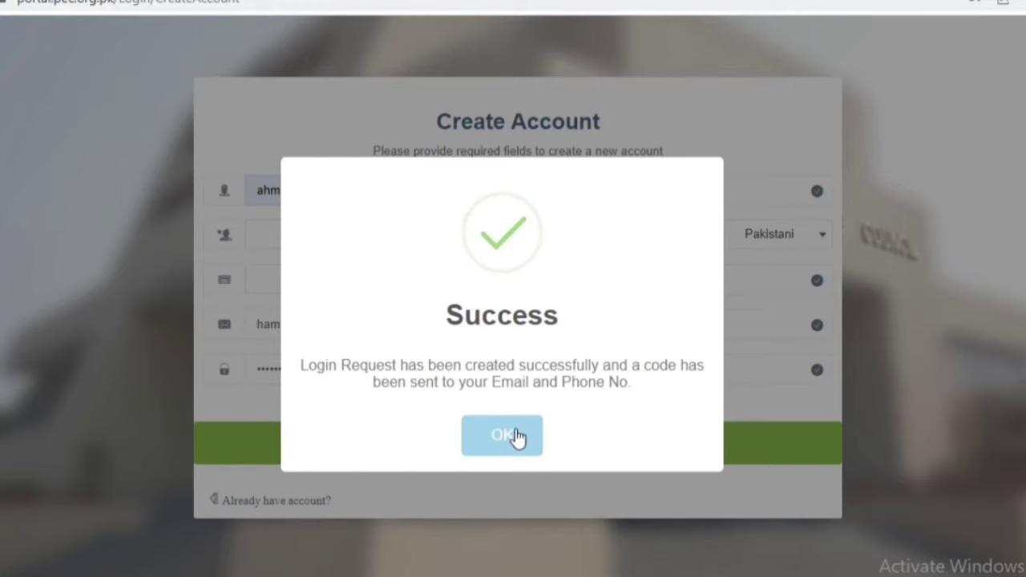
{"action": "left_click", "coordinate": [517, 438]}
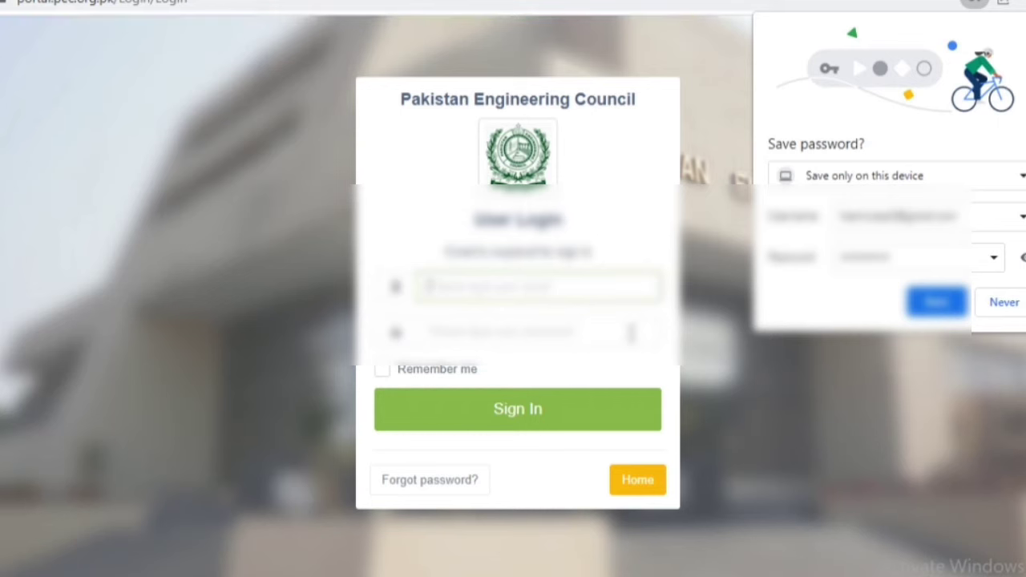
{"action": "left_click", "coordinate": [939, 303]}
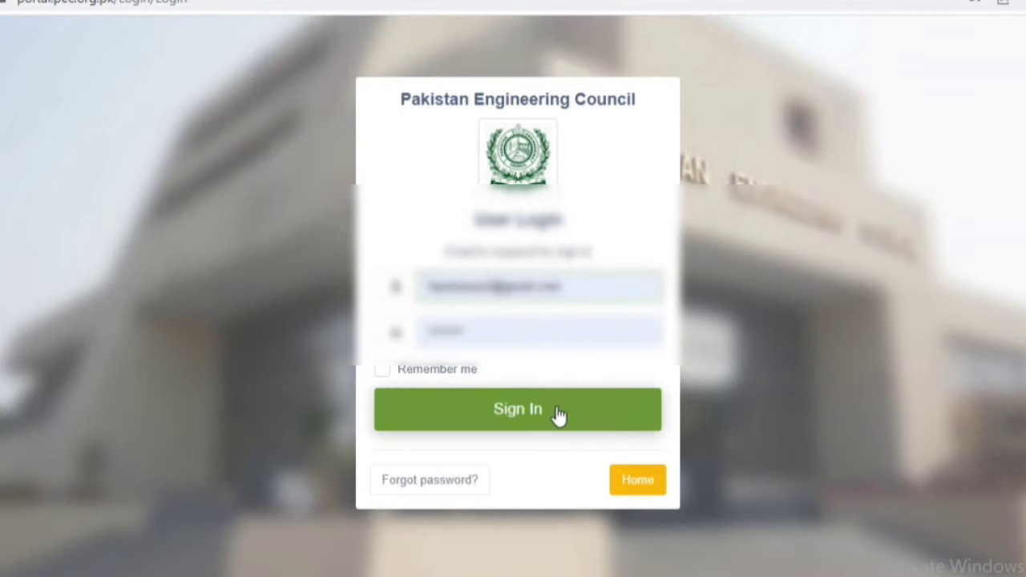
{"action": "left_click", "coordinate": [559, 415]}
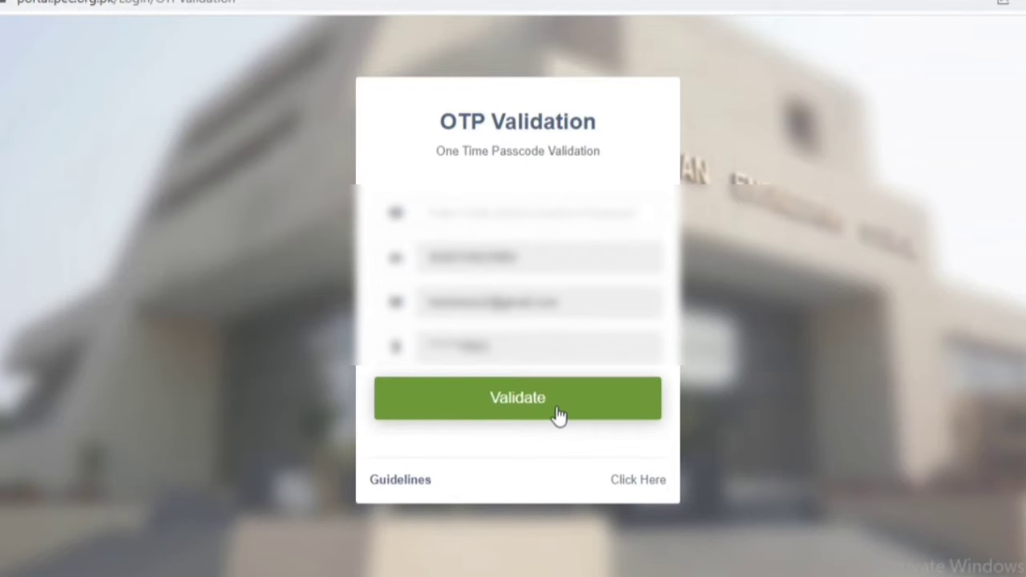
Enter the received one-time passcode and validate it to open the registration dashboard
{"action": "left_click", "coordinate": [560, 213]}
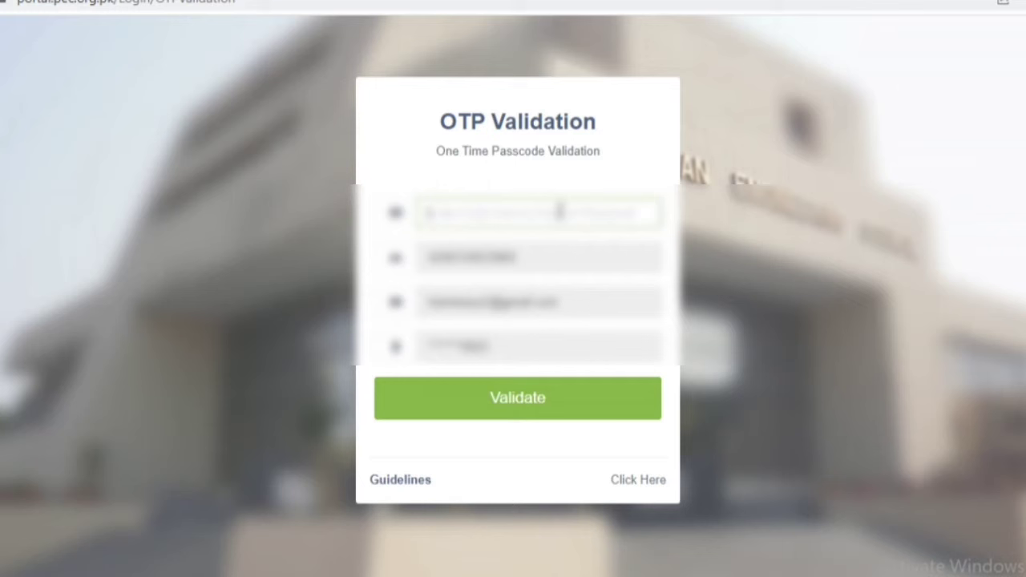
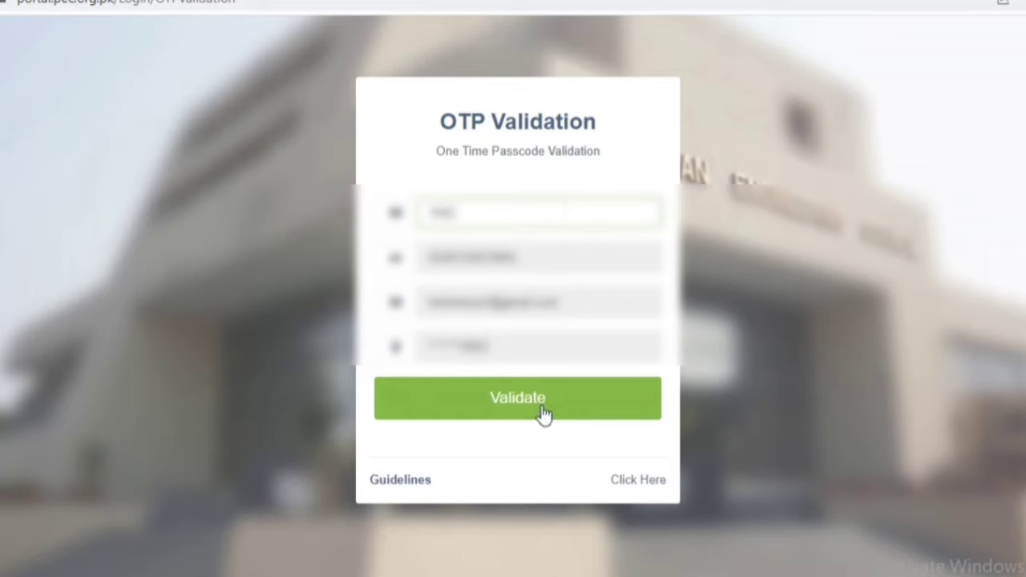
{"action": "left_click", "coordinate": [535, 407]}
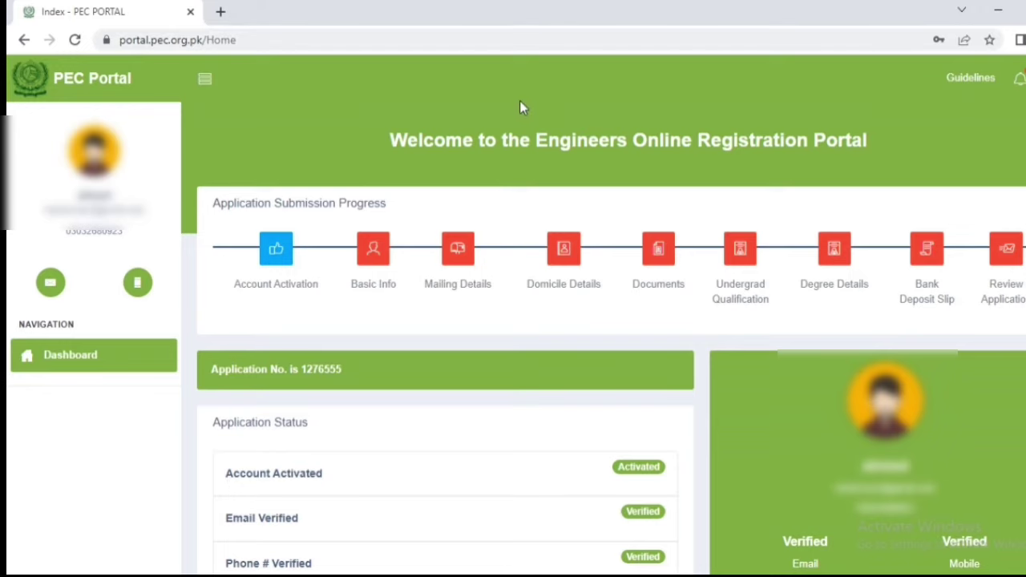
{"action": "scroll", "coordinate": [519, 102], "scroll_direction": "down", "scroll_amount": 4}
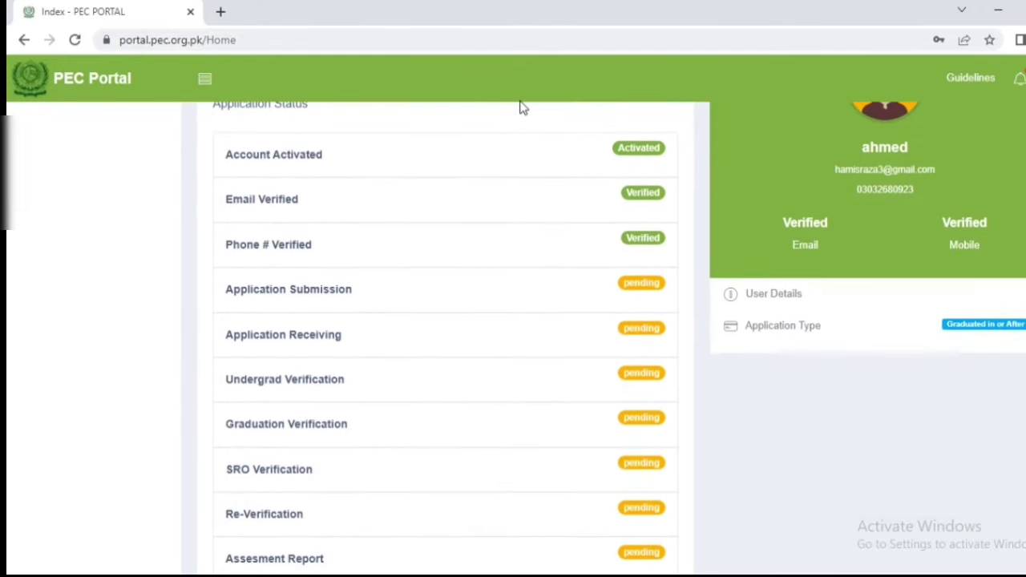
{"action": "scroll", "coordinate": [520, 108], "scroll_direction": "down", "scroll_amount": 1}
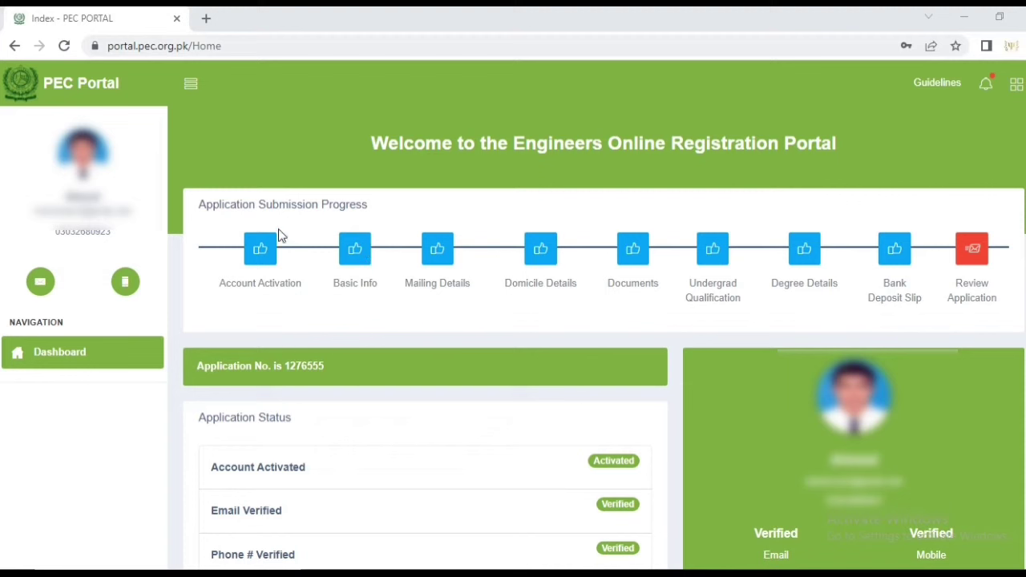
Save the Basic Info section with sector Un-Employed and blood group A-ve, then close it
{"action": "left_click", "coordinate": [361, 249]}
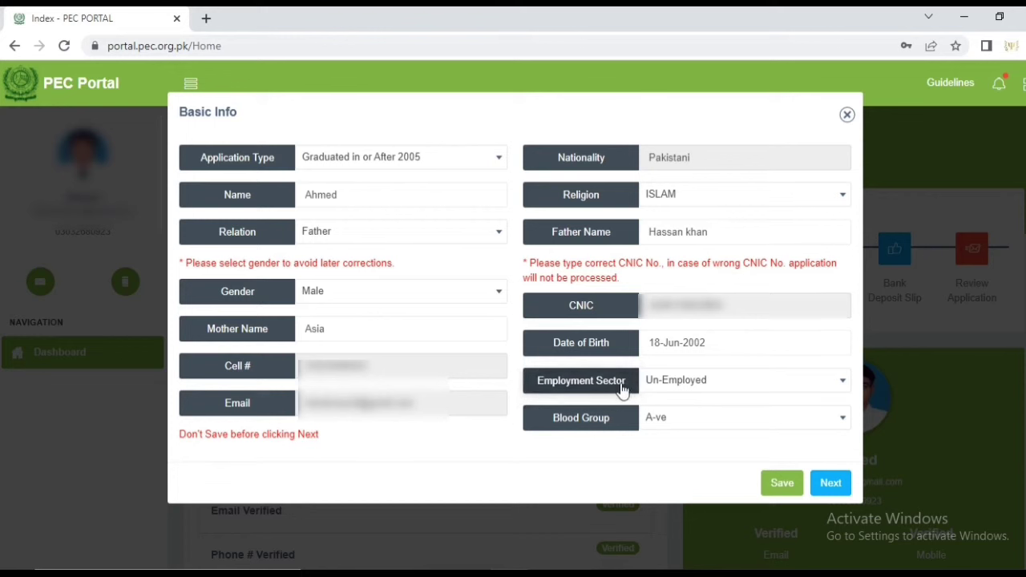
{"action": "left_click", "coordinate": [782, 484]}
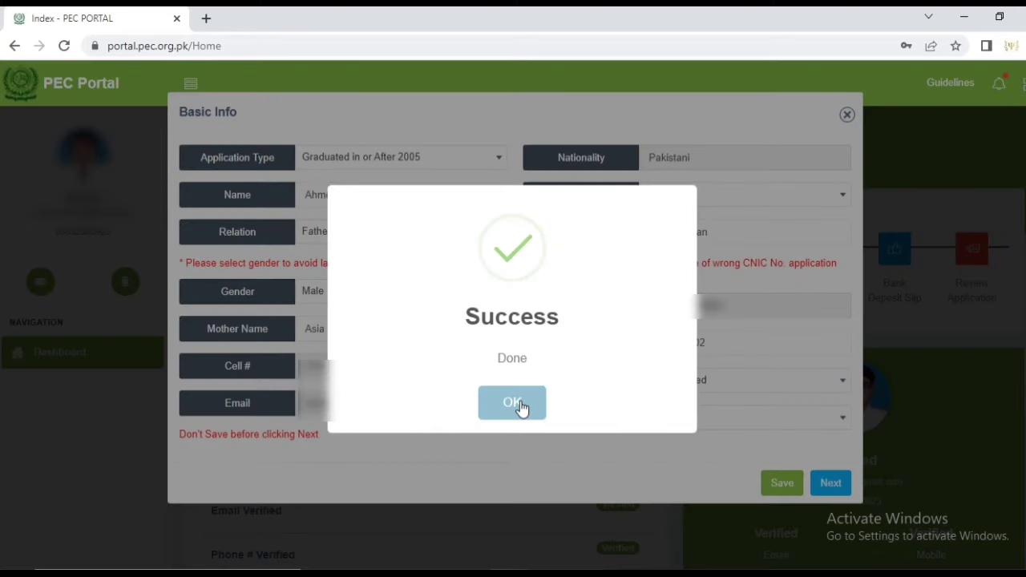
{"action": "left_click", "coordinate": [526, 405]}
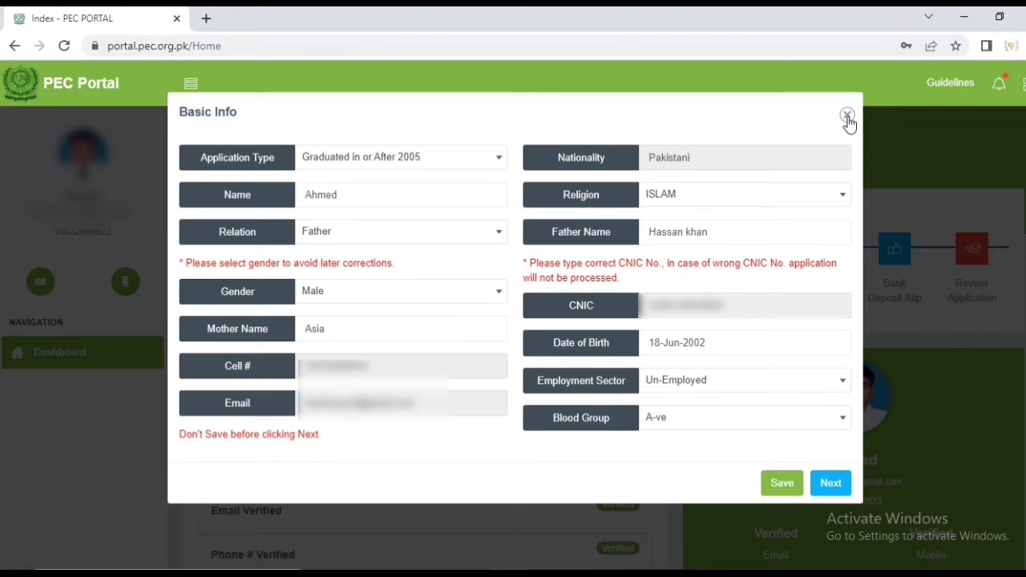
{"action": "left_click", "coordinate": [846, 116]}
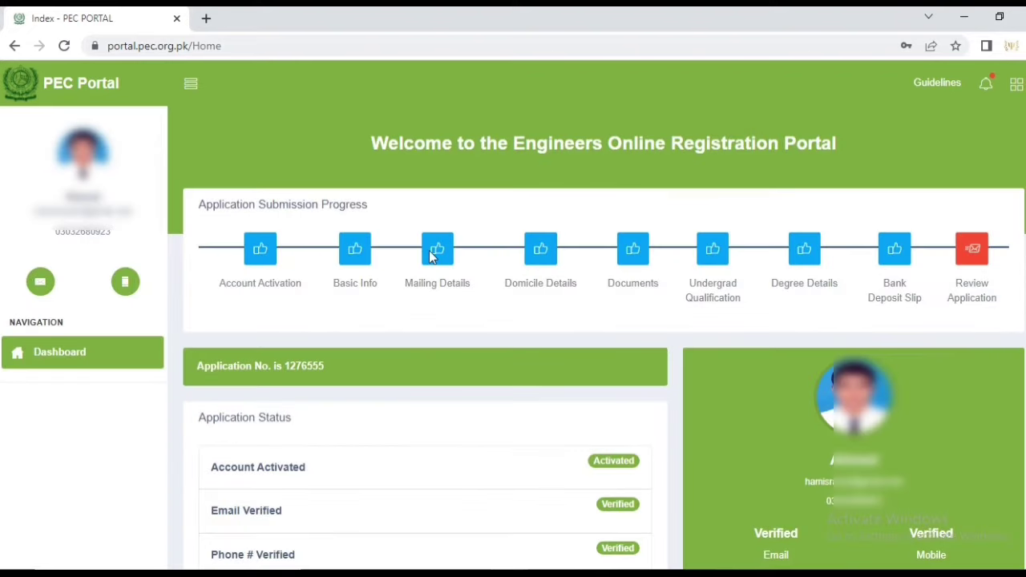
Save Mailing Details as Pakistan, Sindh, MALIR district and city with the postal address
{"action": "left_click", "coordinate": [441, 250]}
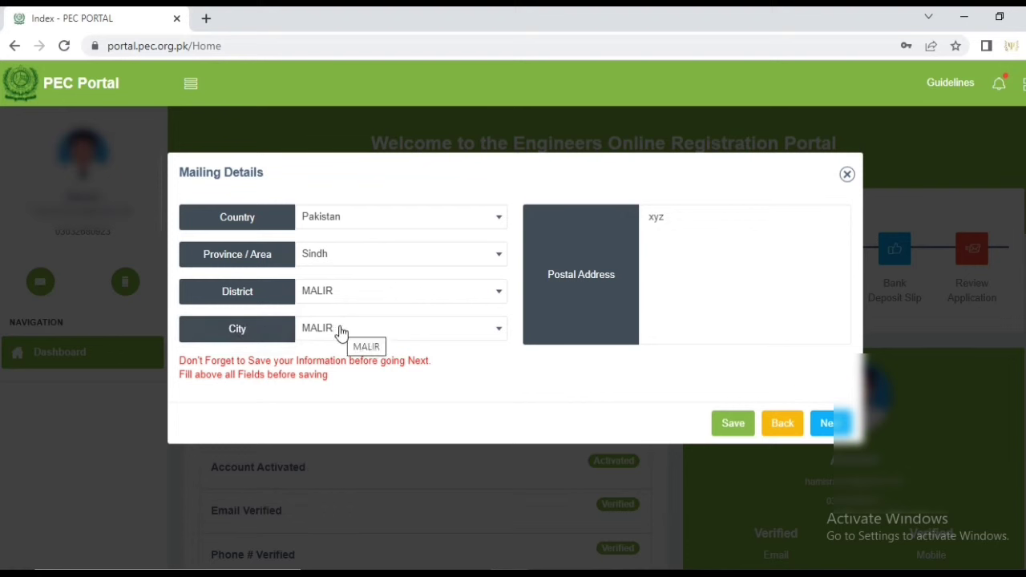
{"action": "left_click", "coordinate": [703, 255]}
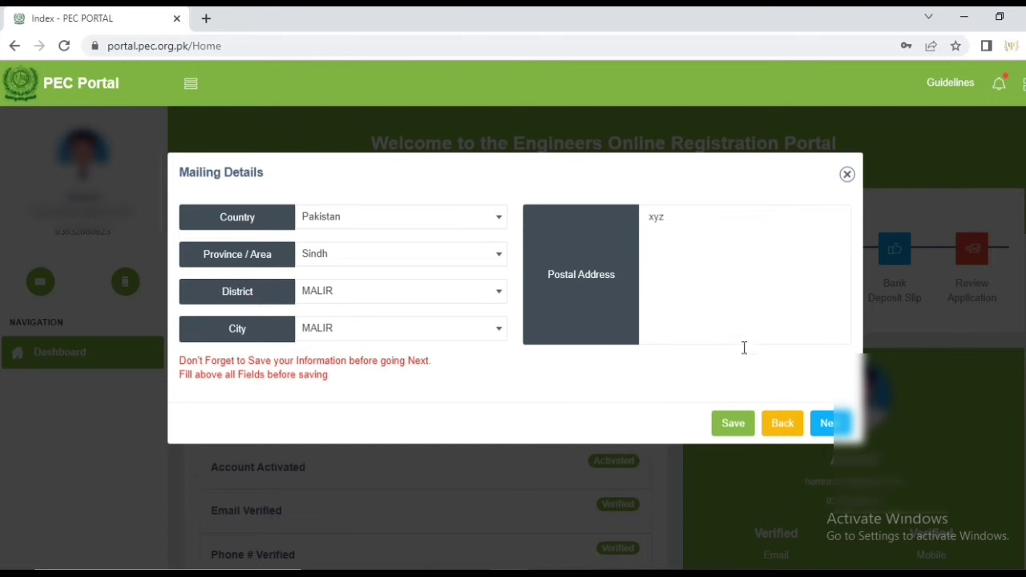
{"action": "left_click", "coordinate": [734, 423]}
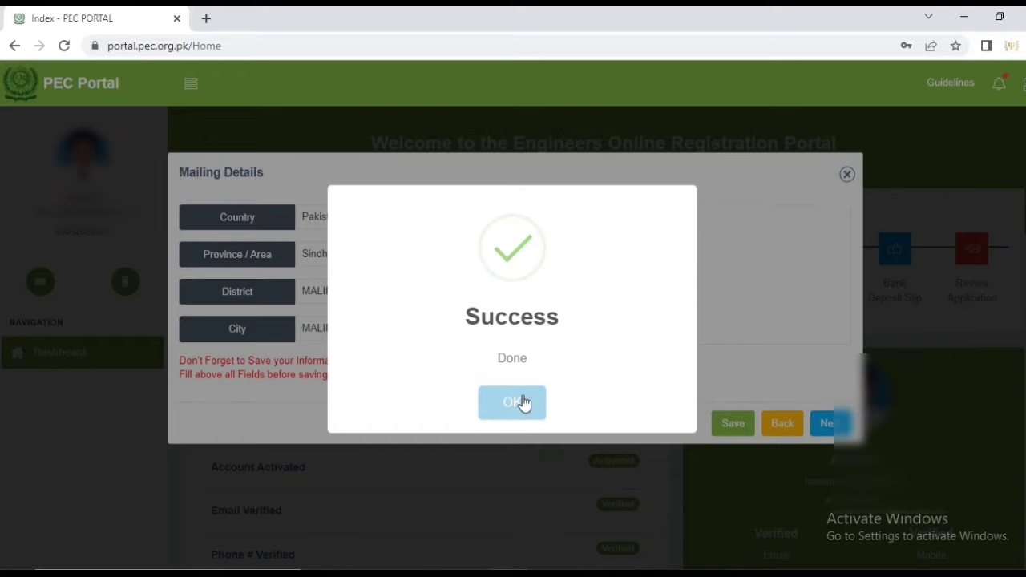
{"action": "left_click", "coordinate": [522, 402]}
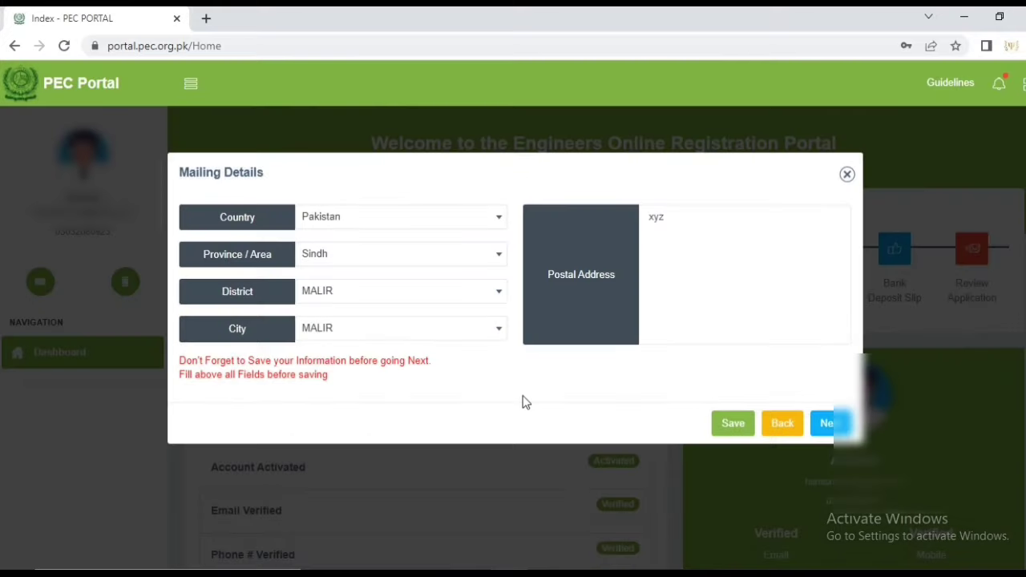
{"action": "left_click", "coordinate": [846, 175]}
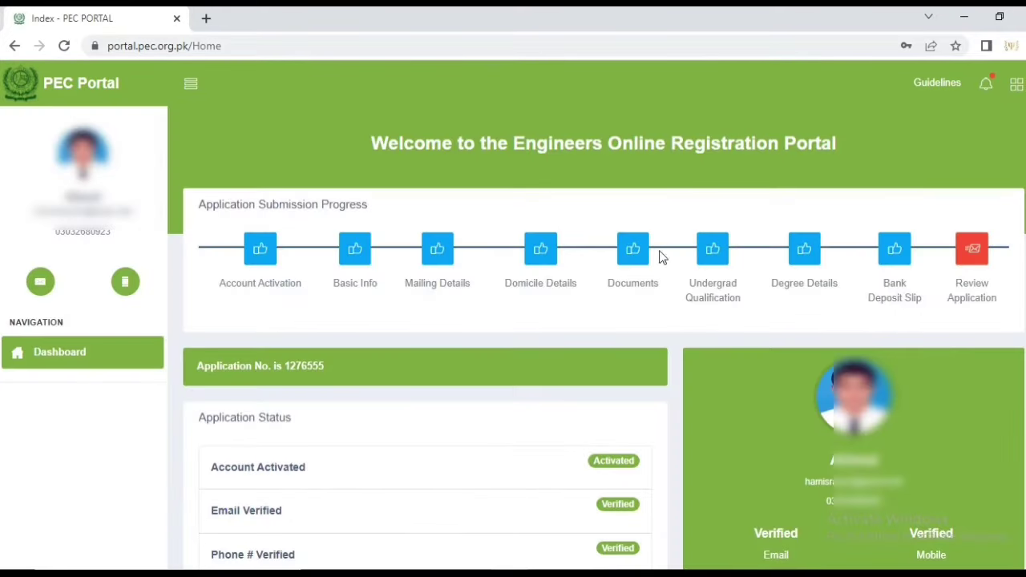
Swap the old domicile scan for the DOMICILE image and save the Domicile Details
{"action": "left_click", "coordinate": [536, 250]}
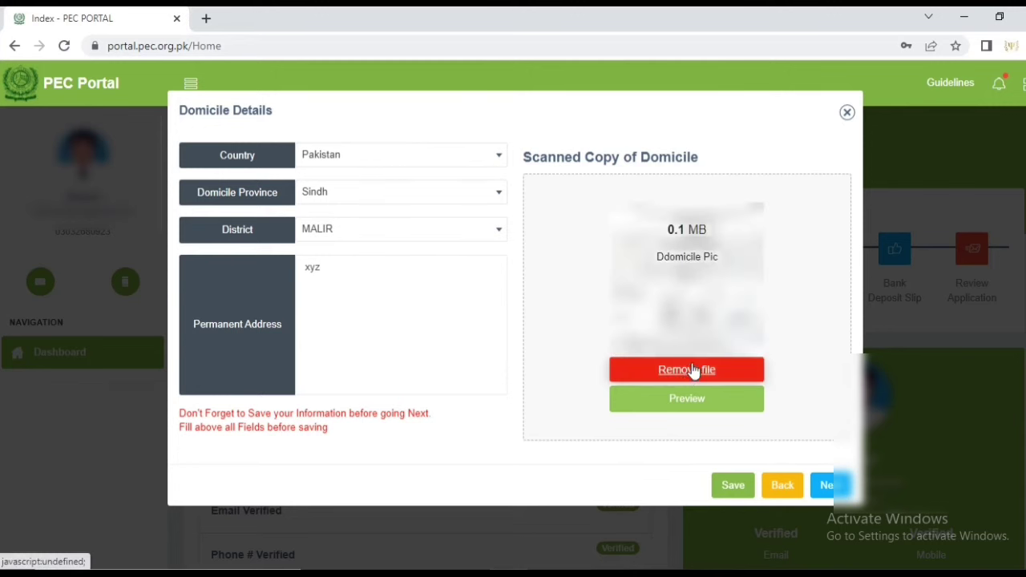
{"action": "left_click", "coordinate": [689, 370]}
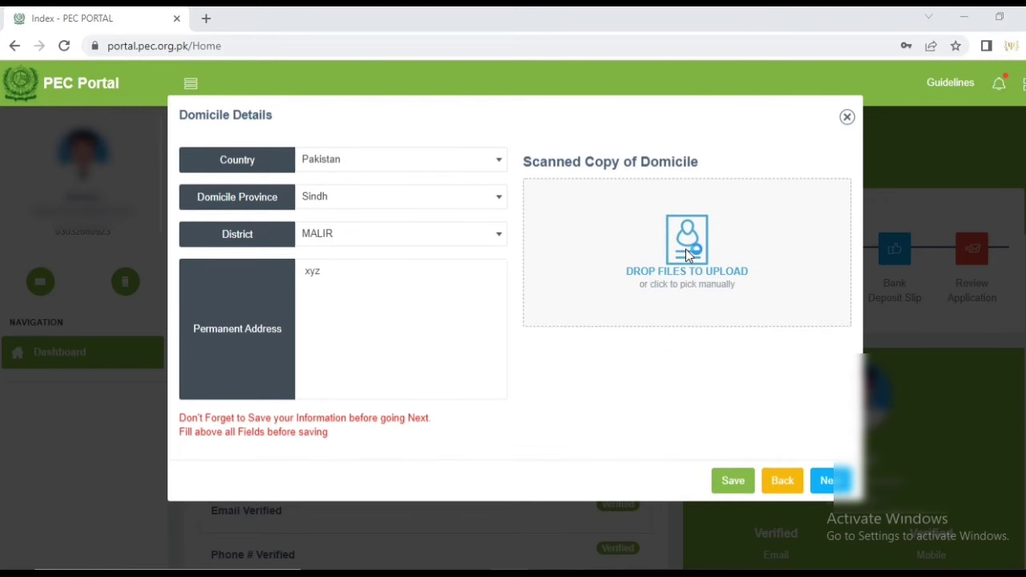
{"action": "left_click", "coordinate": [612, 243]}
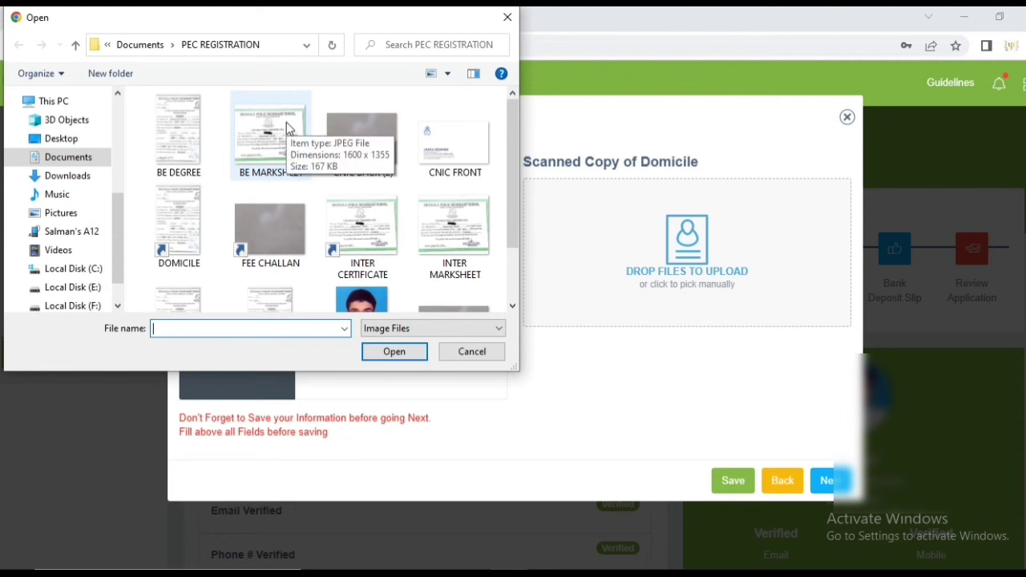
{"action": "left_click", "coordinate": [187, 226]}
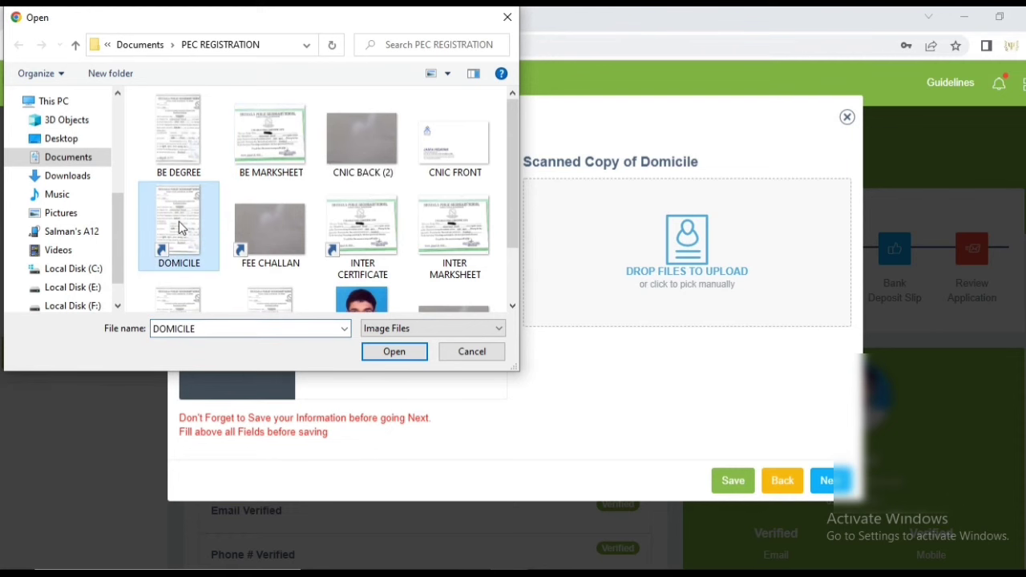
{"action": "left_click", "coordinate": [394, 351]}
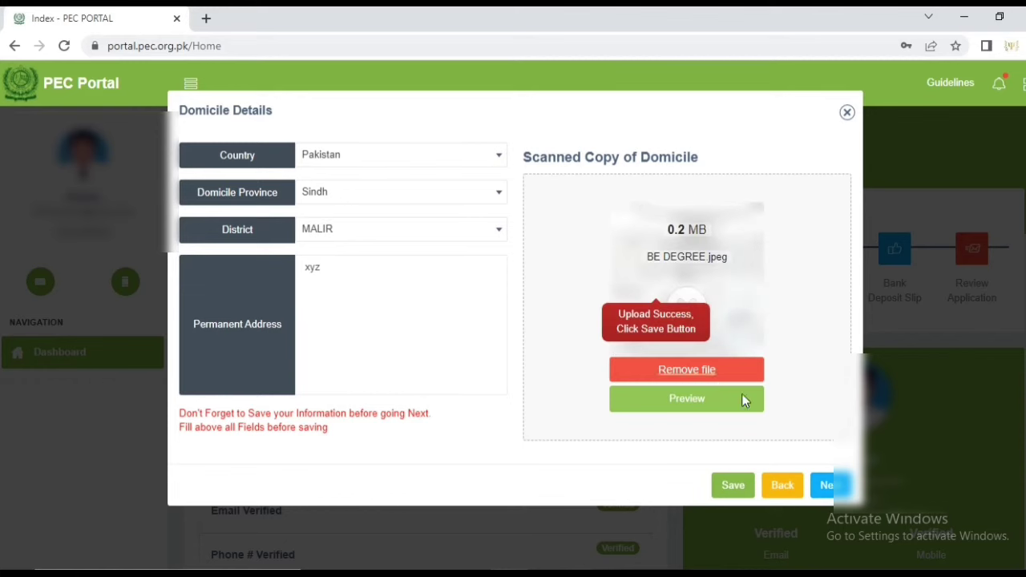
{"action": "left_click", "coordinate": [733, 487]}
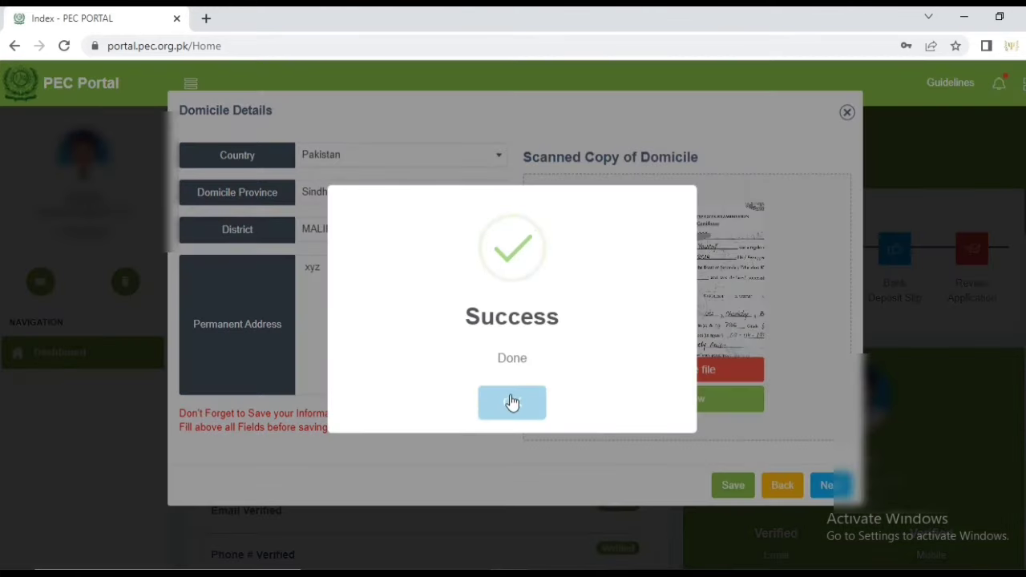
{"action": "left_click", "coordinate": [508, 404]}
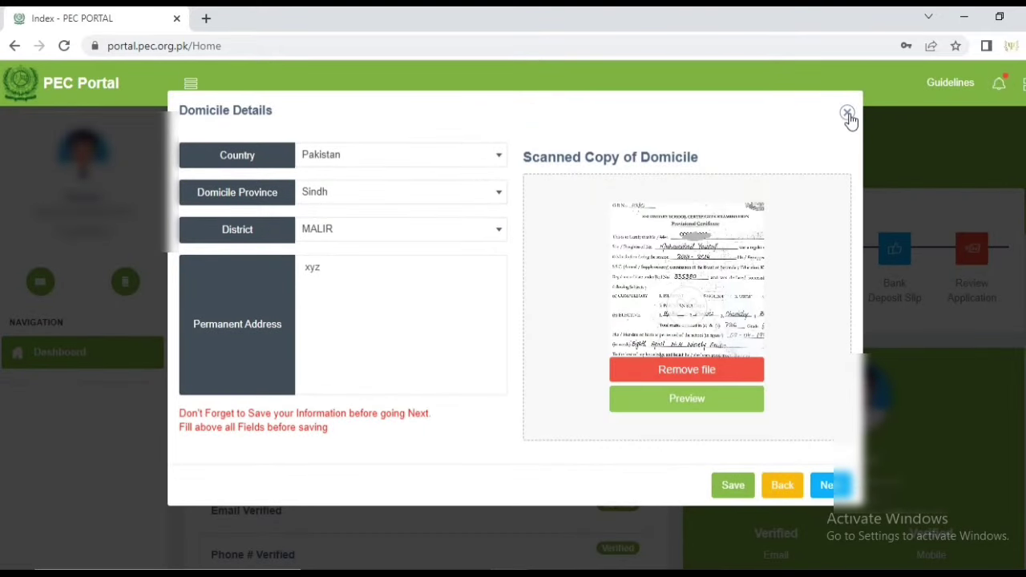
{"action": "left_click", "coordinate": [847, 113]}
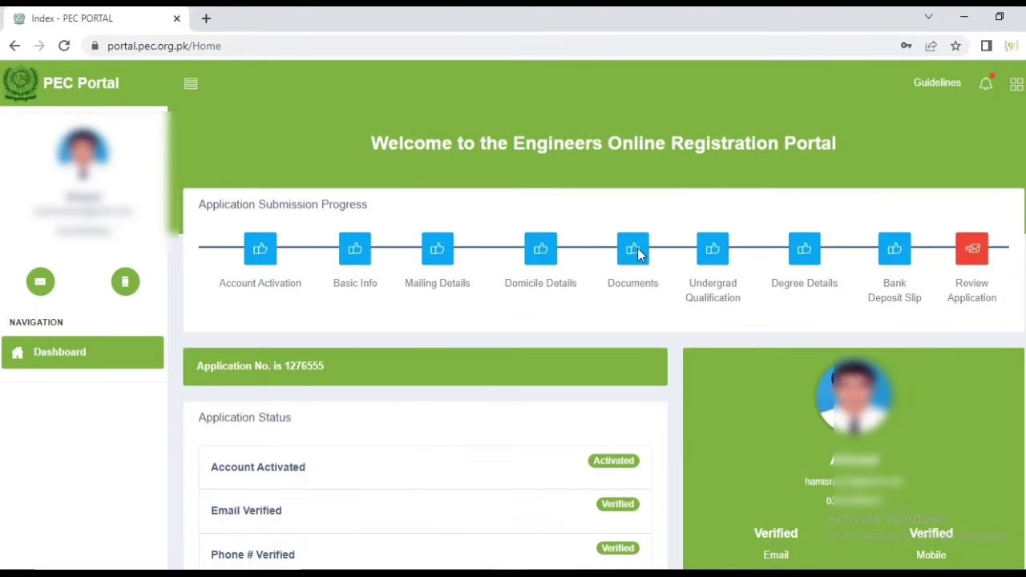
Save the Documents step with profile photo, signature and both CNIC sides, then close it
{"action": "left_click", "coordinate": [637, 251]}
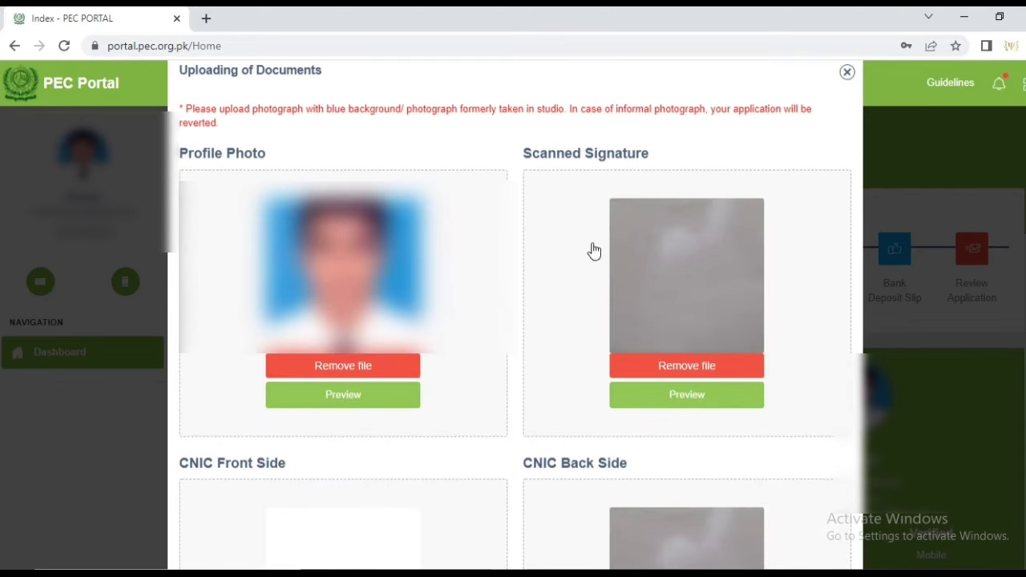
{"action": "scroll", "coordinate": [577, 252], "scroll_direction": "down", "scroll_amount": 2}
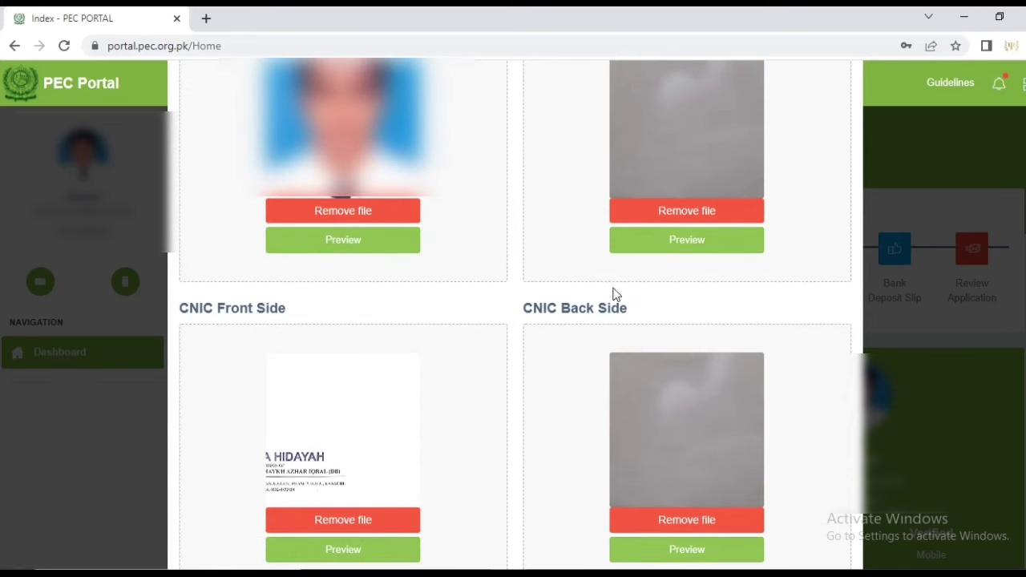
{"action": "scroll", "coordinate": [562, 249], "scroll_direction": "down", "scroll_amount": 2}
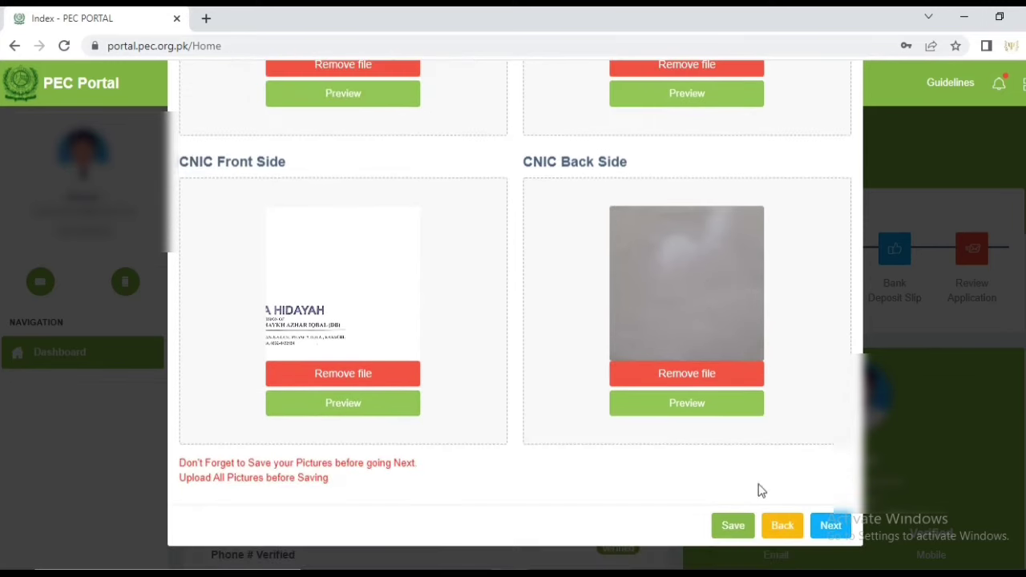
{"action": "left_click", "coordinate": [730, 525]}
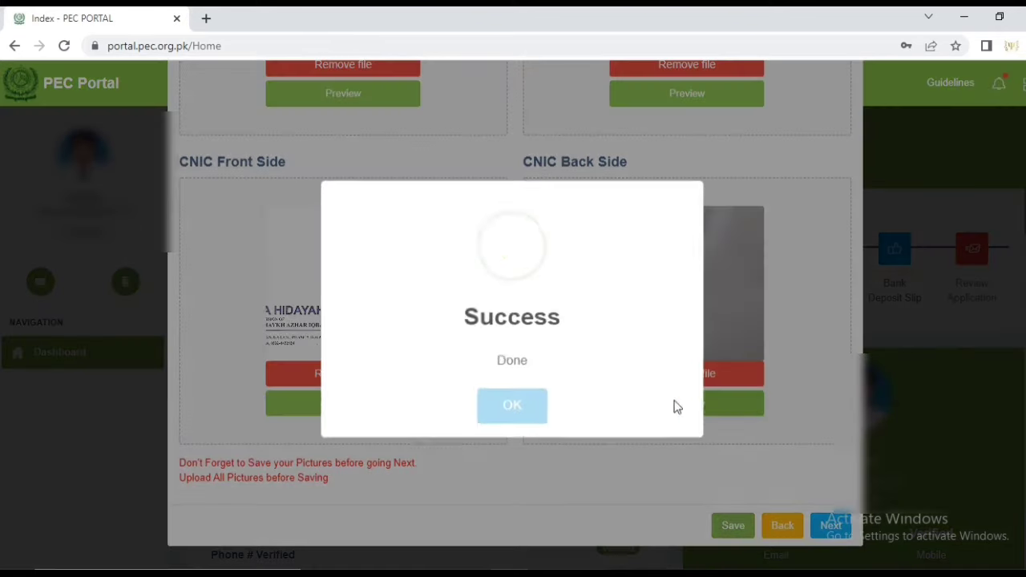
{"action": "left_click", "coordinate": [505, 406]}
{"action": "scroll", "coordinate": [852, 241], "scroll_direction": "up", "scroll_amount": 4}
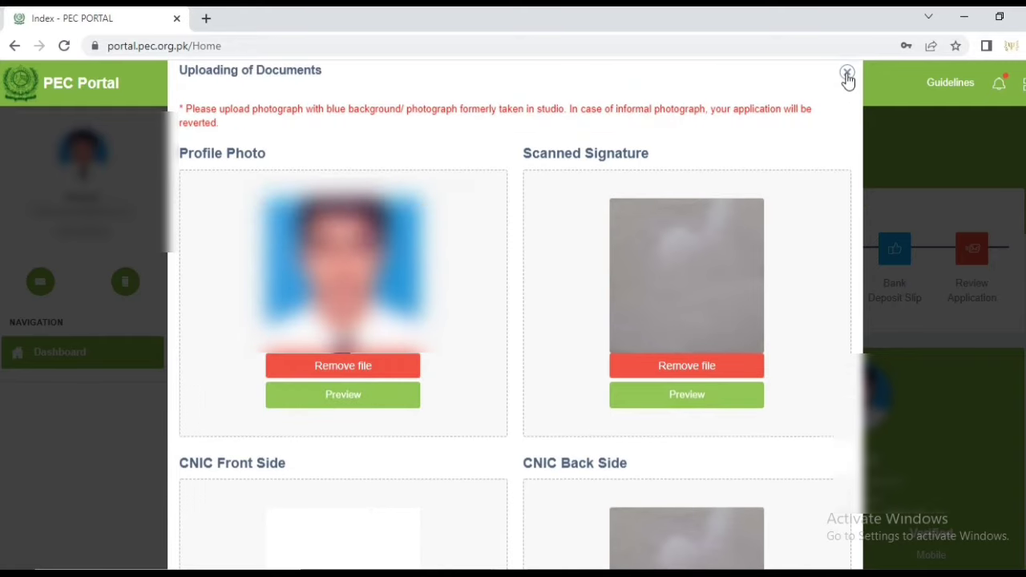
{"action": "left_click", "coordinate": [847, 74]}
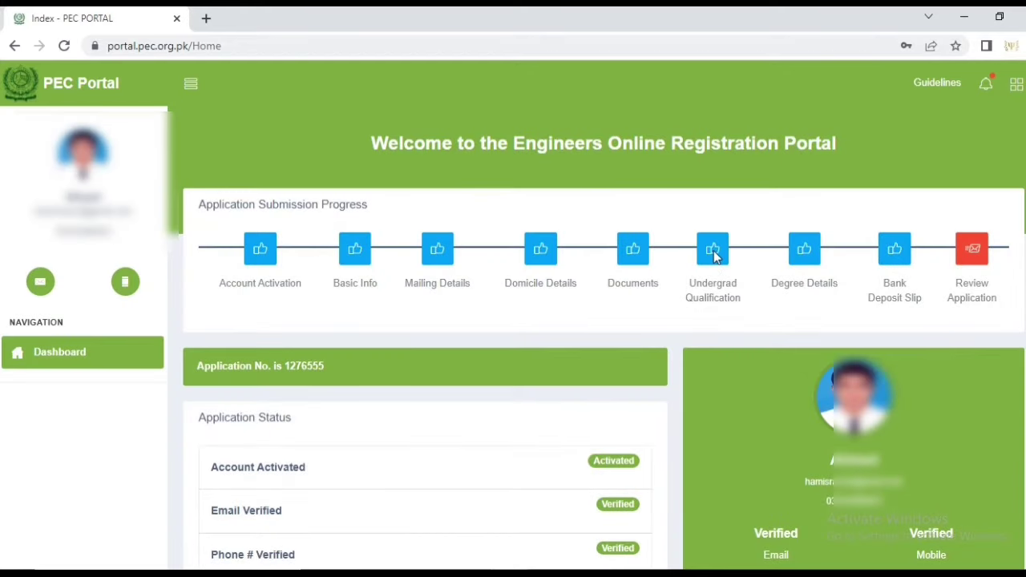
Review the undergrad details: BISE KARACHI matric 87%, F.Sc Pre Engg 85%, certificates uploaded
{"action": "left_click", "coordinate": [713, 251]}
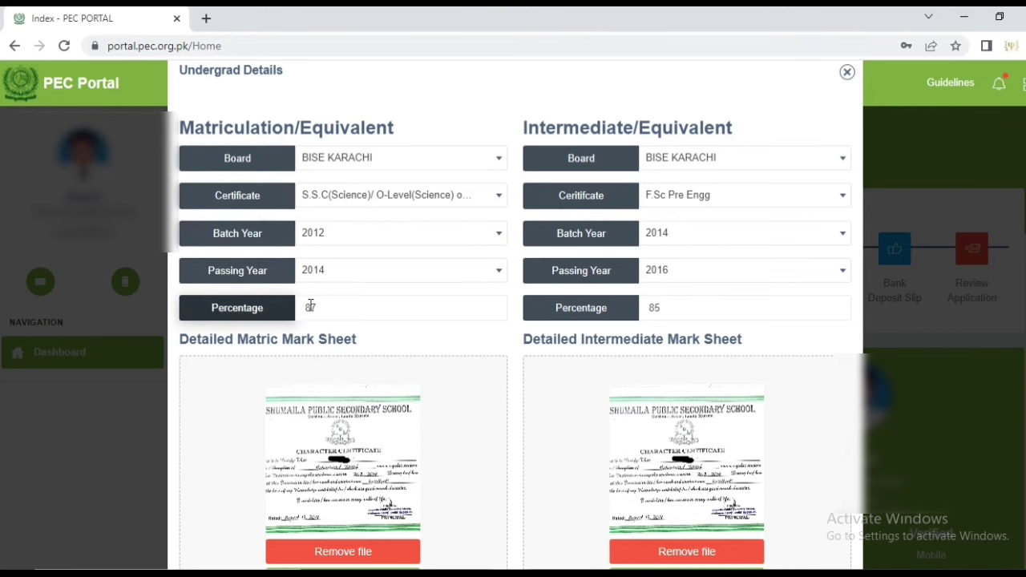
{"action": "scroll", "coordinate": [235, 281], "scroll_direction": "down", "scroll_amount": 2}
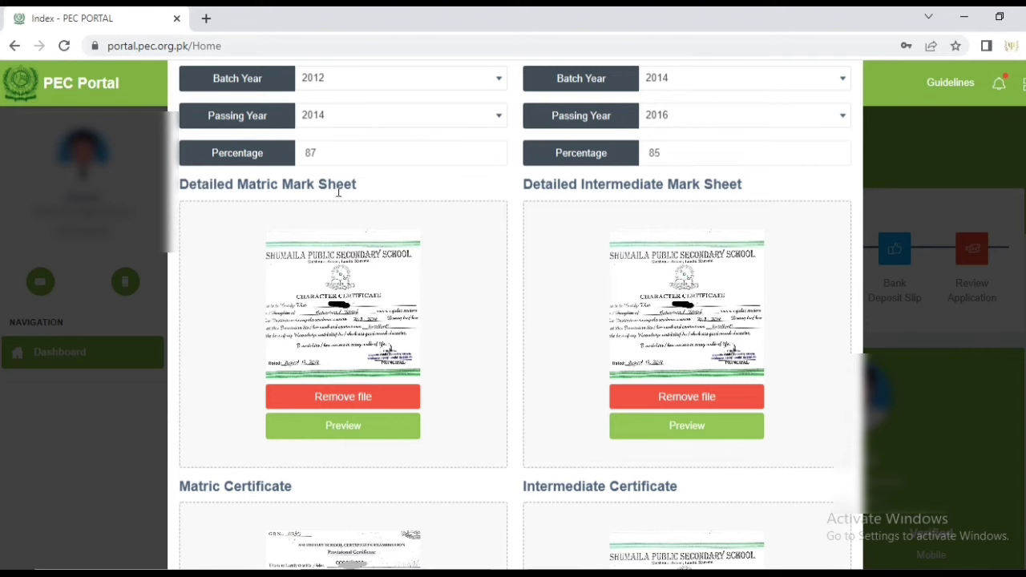
{"action": "scroll", "coordinate": [463, 410], "scroll_direction": "down", "scroll_amount": 2}
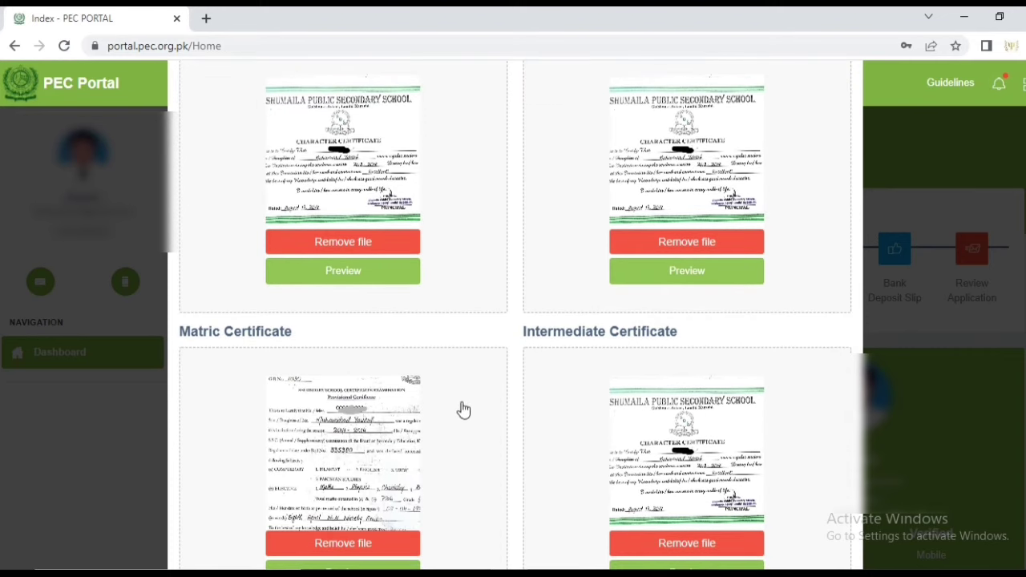
{"action": "scroll", "coordinate": [245, 421], "scroll_direction": "down", "scroll_amount": 1}
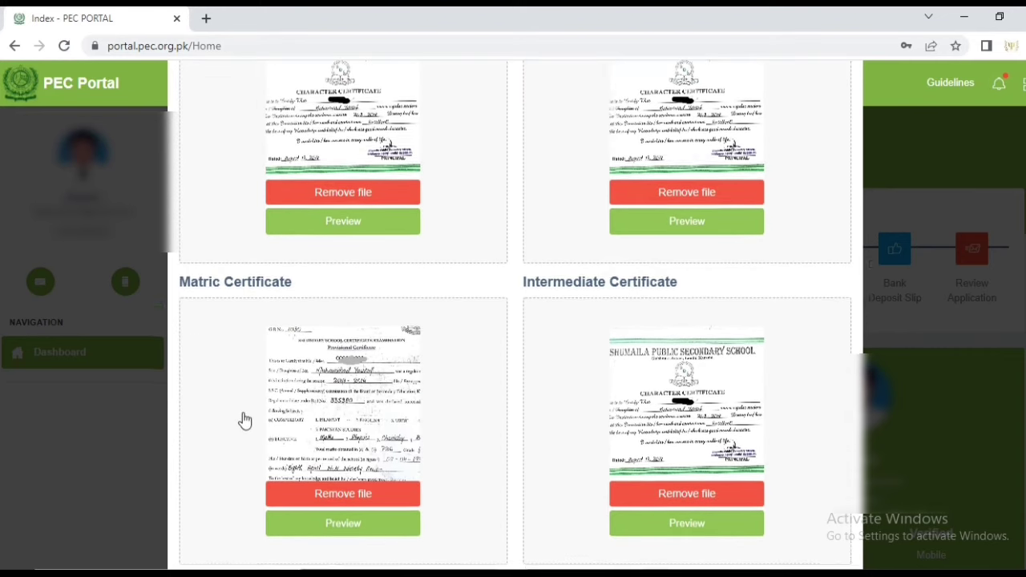
{"action": "scroll", "coordinate": [243, 420], "scroll_direction": "down", "scroll_amount": 2}
{"action": "scroll", "coordinate": [240, 419], "scroll_direction": "up", "scroll_amount": 7}
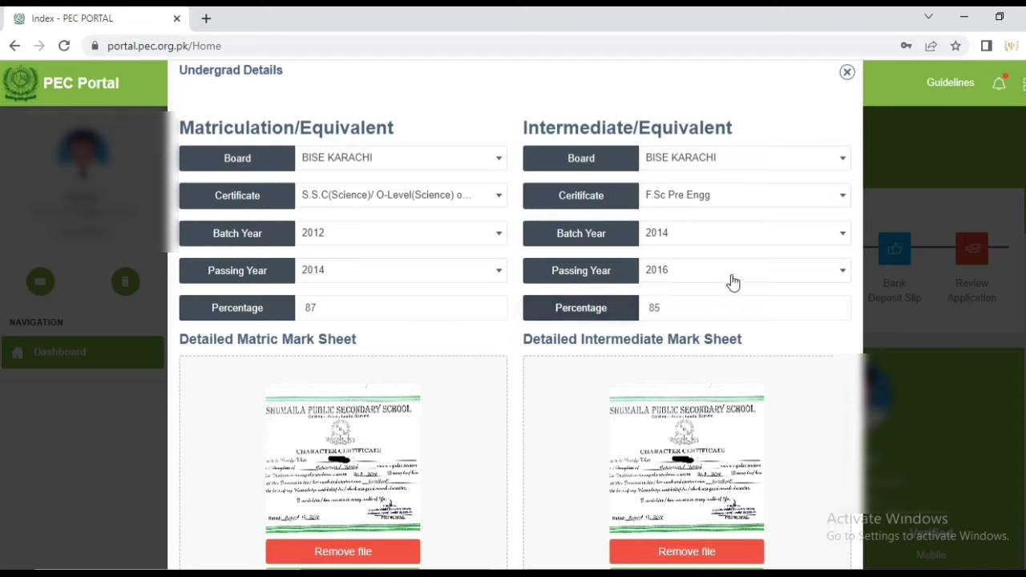
{"action": "scroll", "coordinate": [702, 298], "scroll_direction": "down", "scroll_amount": 2}
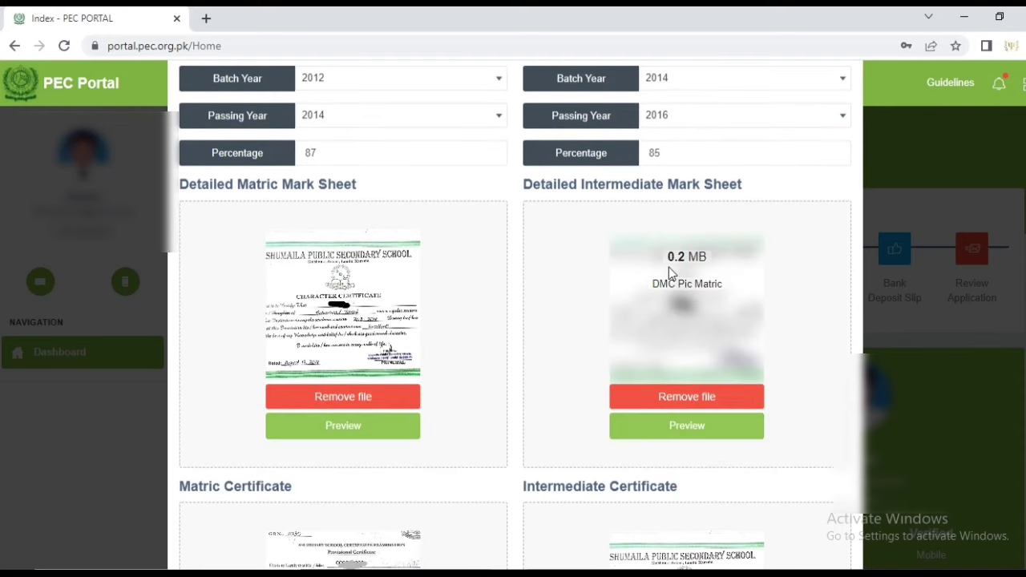
{"action": "scroll", "coordinate": [641, 297], "scroll_direction": "down", "scroll_amount": 4}
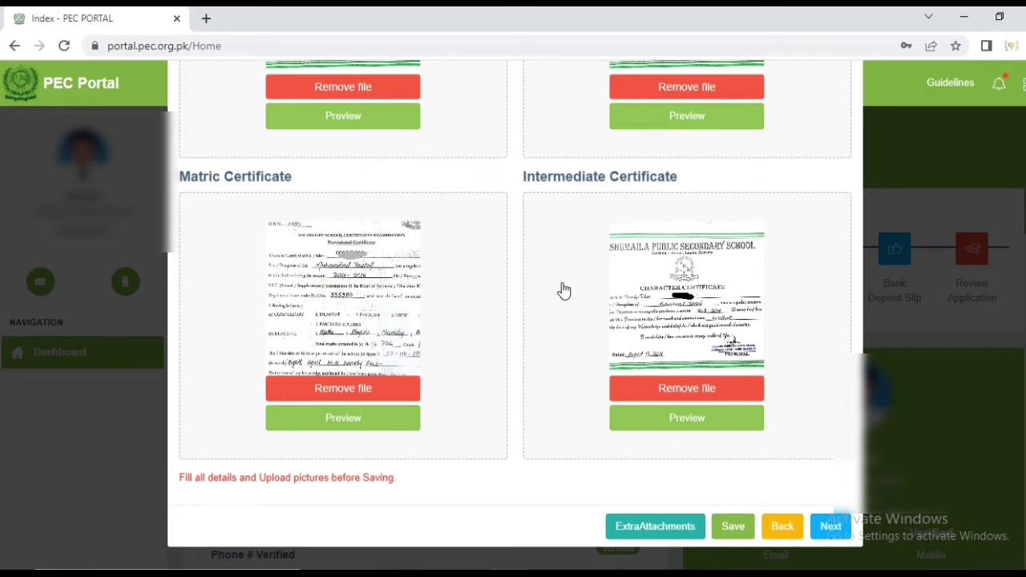
Save the matric and intermediate details and close the Undergrad Details form
{"action": "left_click", "coordinate": [734, 528]}
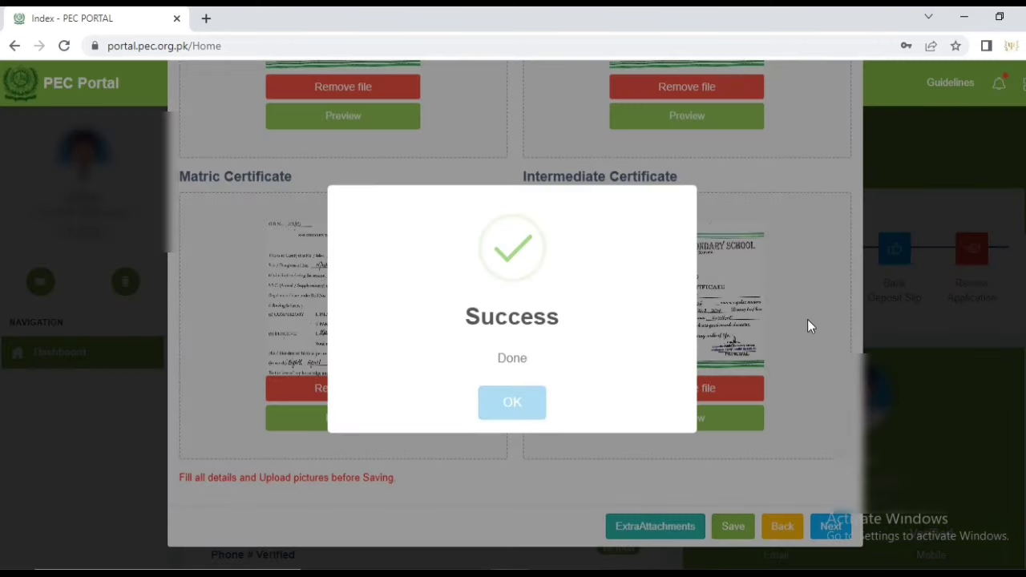
{"action": "left_click", "coordinate": [807, 321]}
{"action": "scroll", "coordinate": [825, 257], "scroll_direction": "up", "scroll_amount": 2}
{"action": "scroll", "coordinate": [826, 257], "scroll_direction": "up", "scroll_amount": 5}
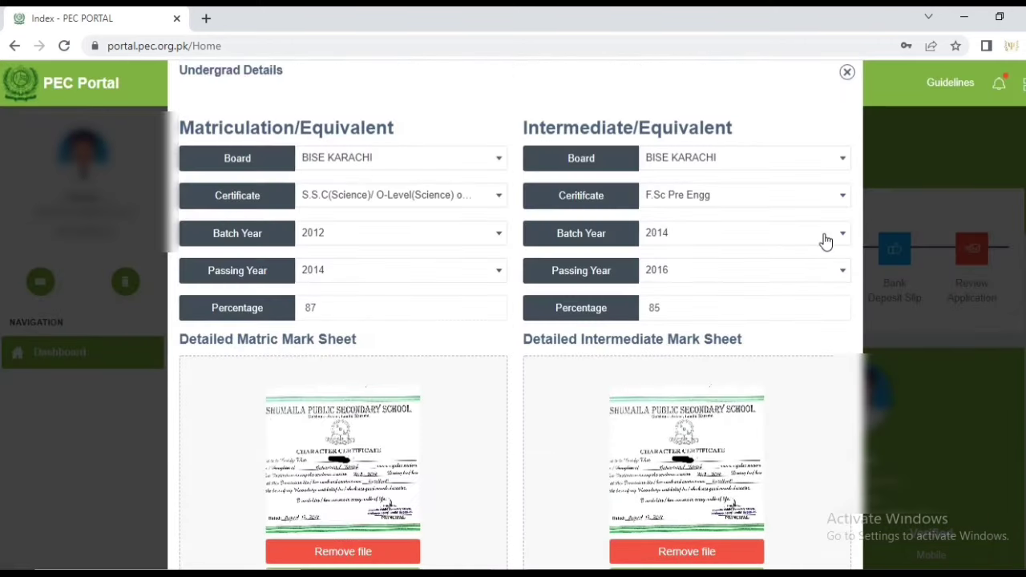
{"action": "left_click", "coordinate": [846, 72]}
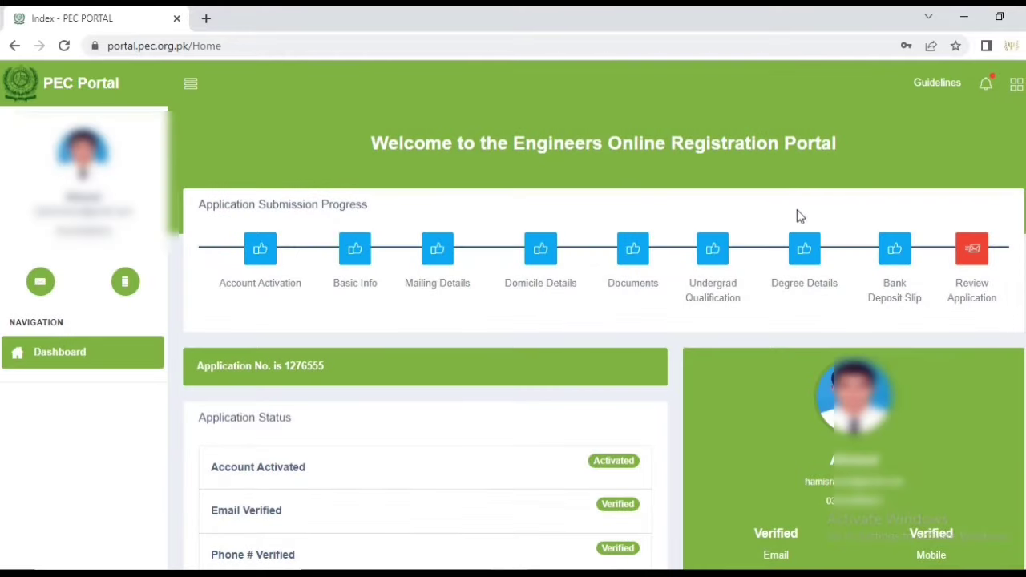
Save the Bachelor of Mechanical Engineering, Air University, Islamabad qualification details
{"action": "left_click", "coordinate": [806, 259]}
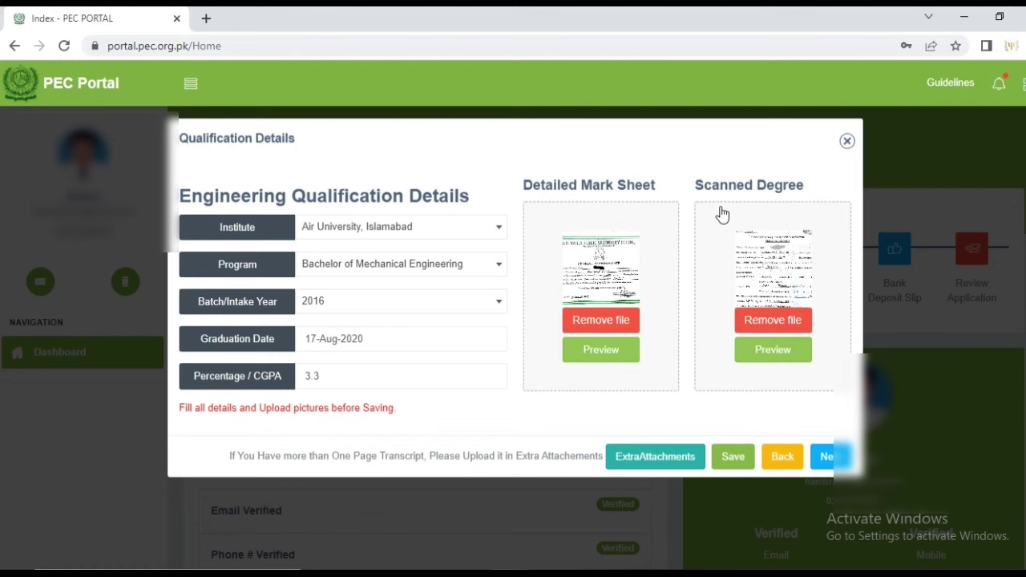
{"action": "left_click", "coordinate": [731, 461]}
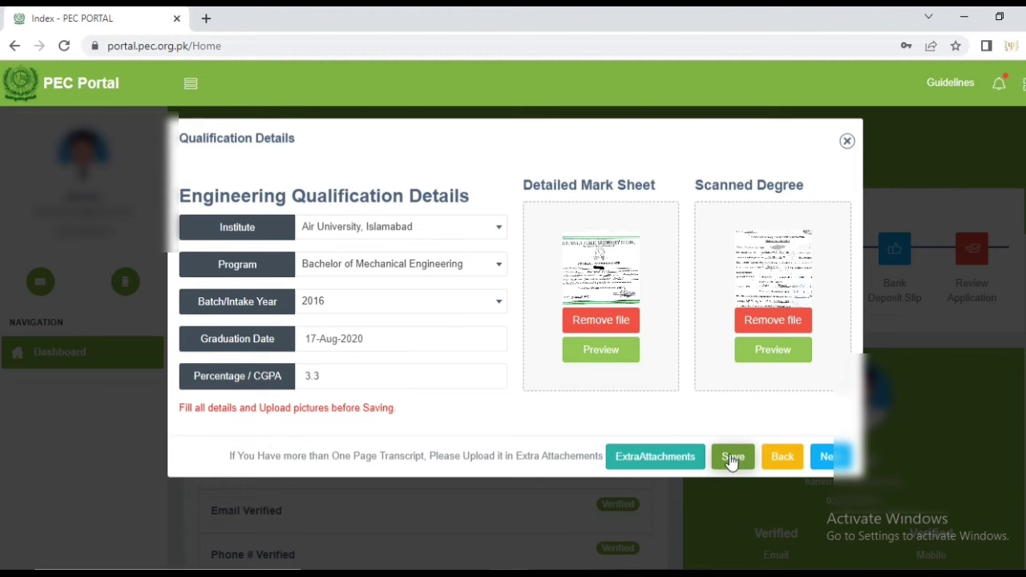
{"action": "left_click", "coordinate": [731, 461]}
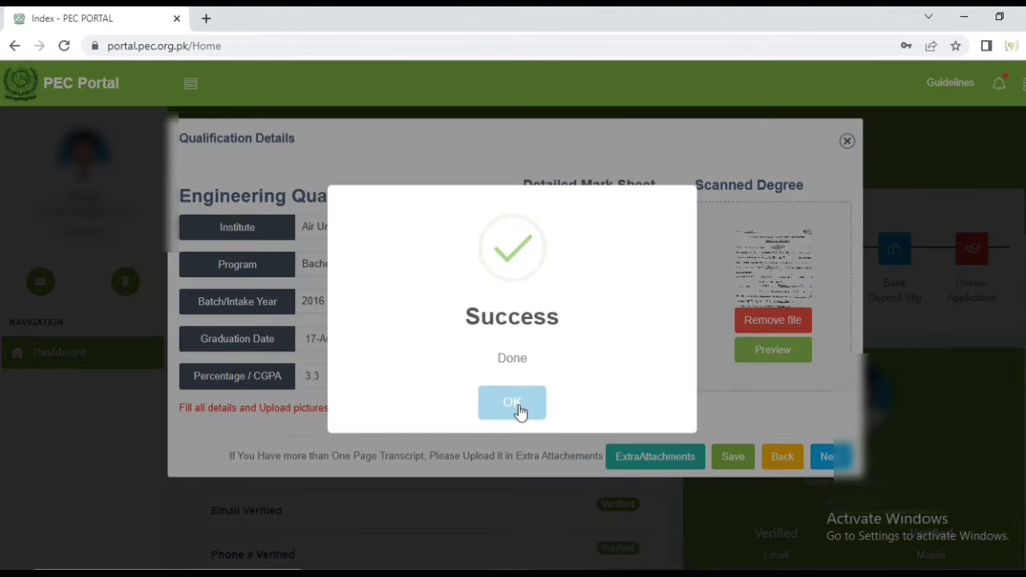
{"action": "left_click", "coordinate": [520, 405]}
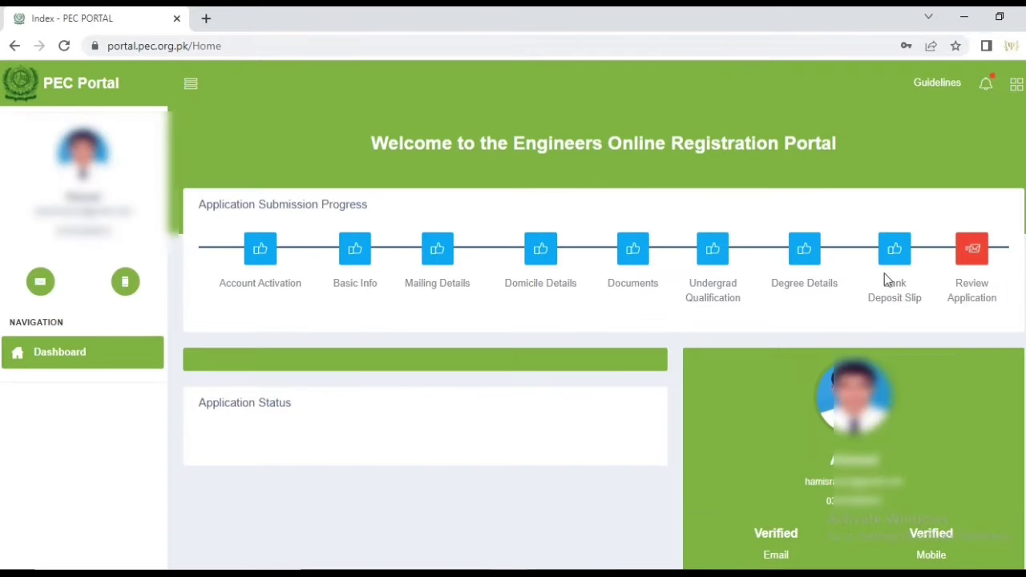
{"action": "left_click", "coordinate": [894, 249]}
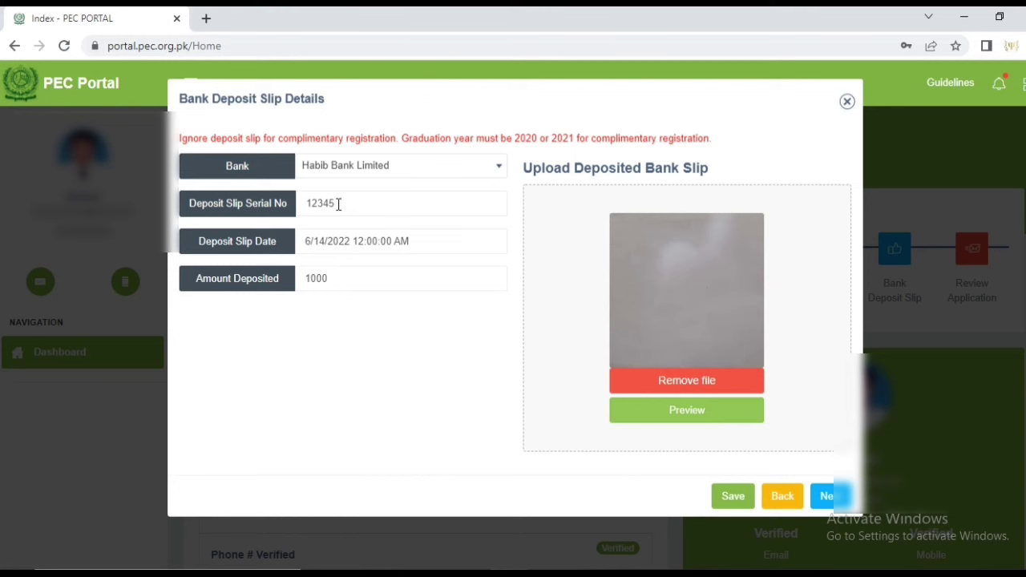
Save the Habib Bank Limited deposit slip for 1000 dated 6/14/2022 and close the form
{"action": "left_click", "coordinate": [338, 204]}
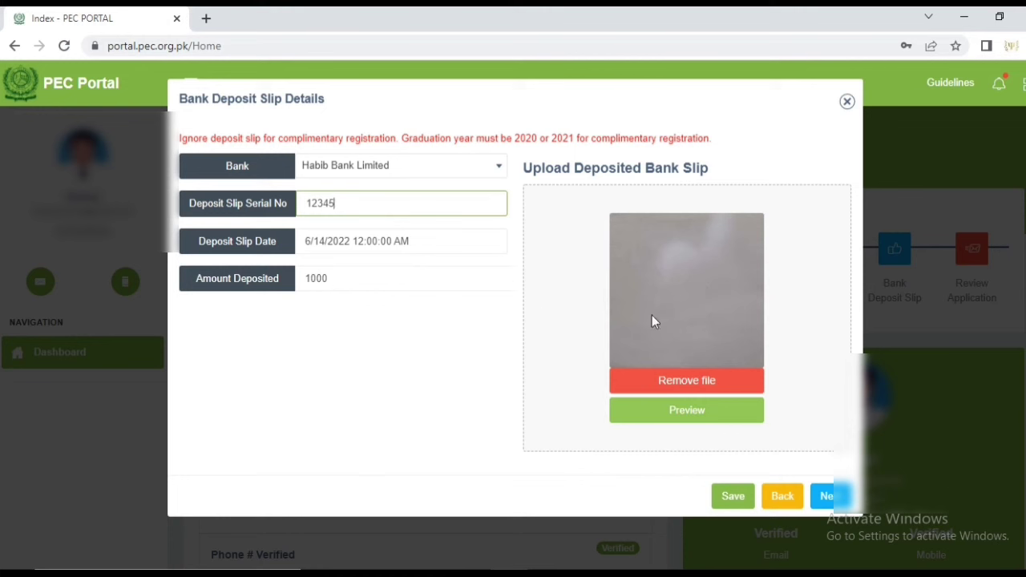
{"action": "mouse_move", "coordinate": [689, 337]}
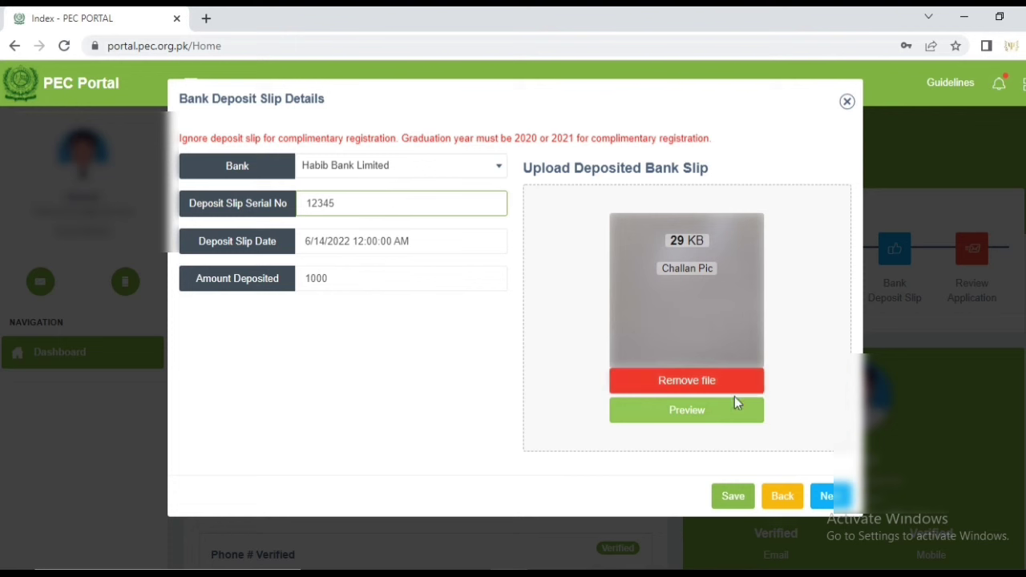
{"action": "left_click", "coordinate": [734, 497]}
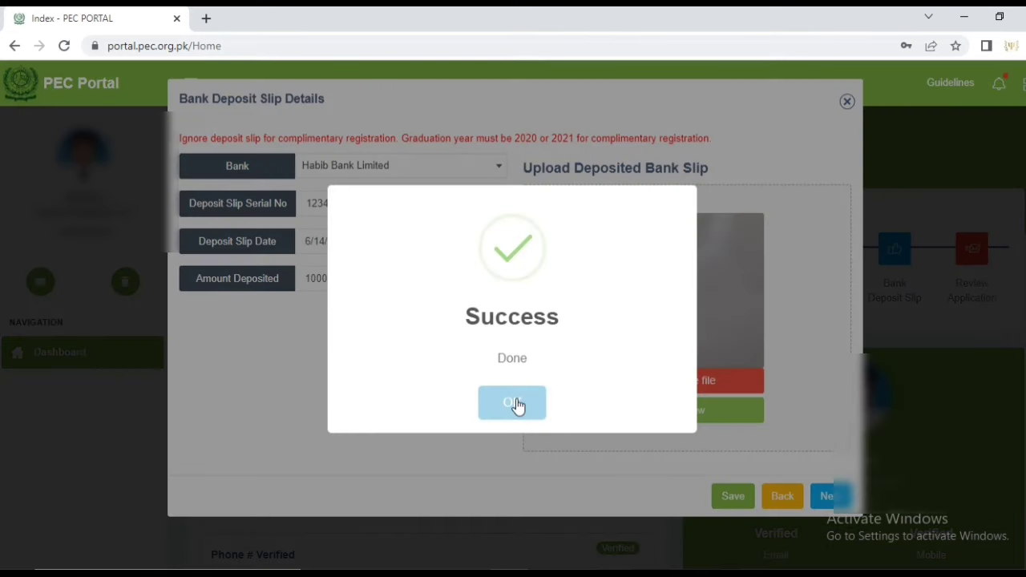
{"action": "left_click", "coordinate": [517, 401]}
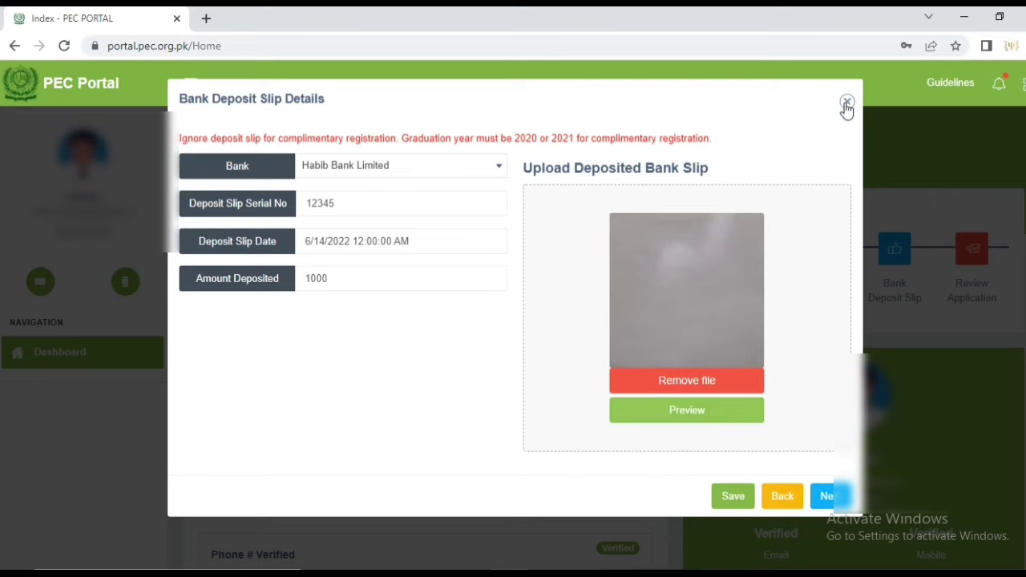
{"action": "left_click", "coordinate": [846, 102]}
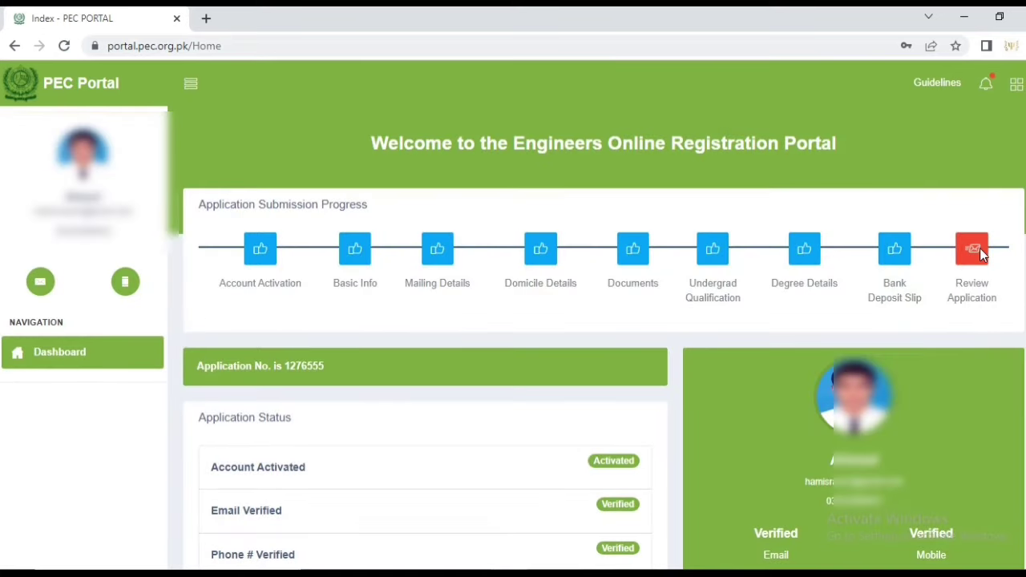
Open the Application Submission review and scroll through the filled-in details
{"action": "left_click", "coordinate": [979, 248]}
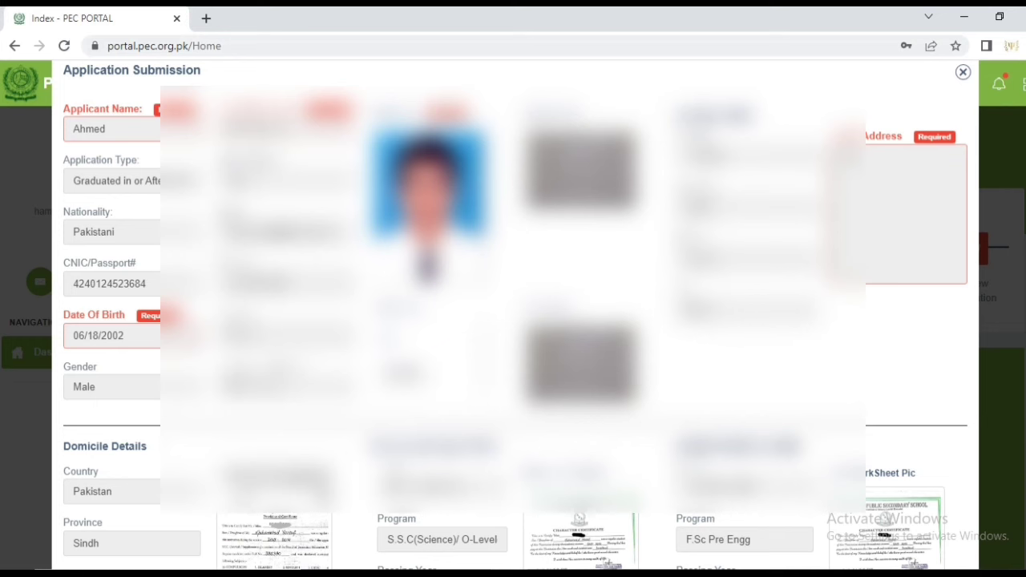
{"action": "scroll", "coordinate": [513, 321], "scroll_direction": "down", "scroll_amount": 2}
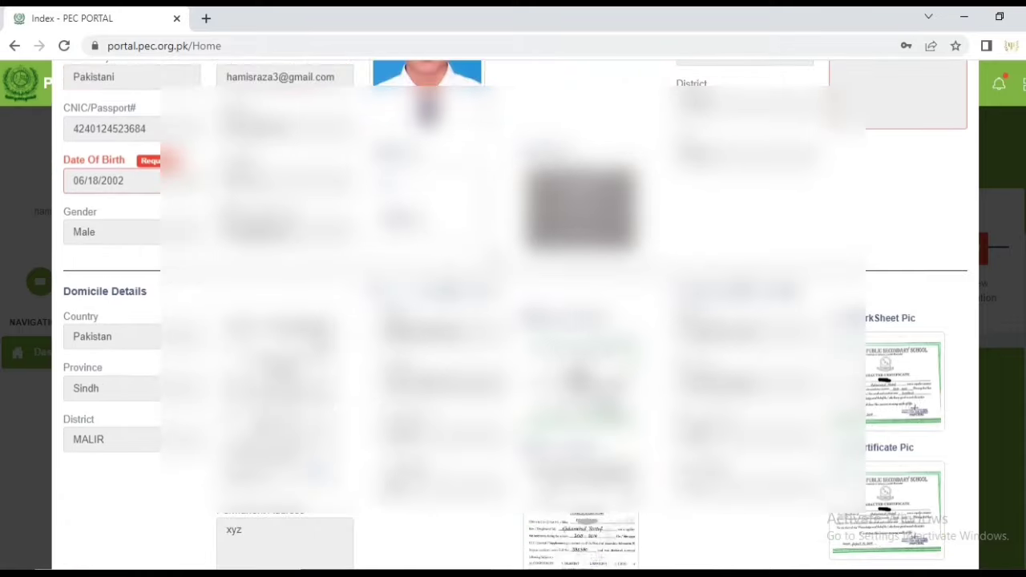
{"action": "scroll", "coordinate": [513, 321], "scroll_direction": "down", "scroll_amount": 3}
{"action": "scroll", "coordinate": [513, 321], "scroll_direction": "down", "scroll_amount": 1}
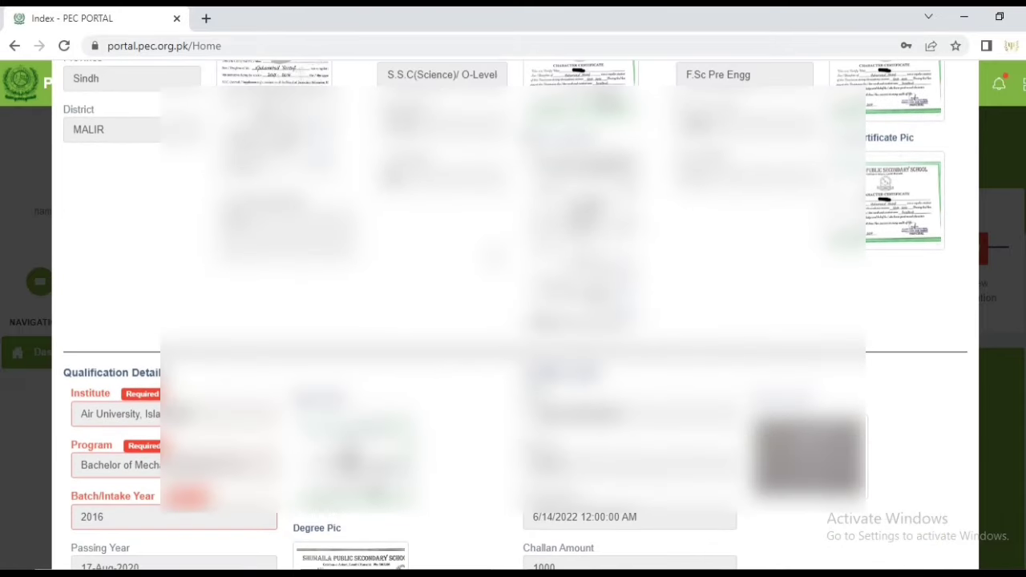
{"action": "scroll", "coordinate": [513, 321], "scroll_direction": "down", "scroll_amount": 3}
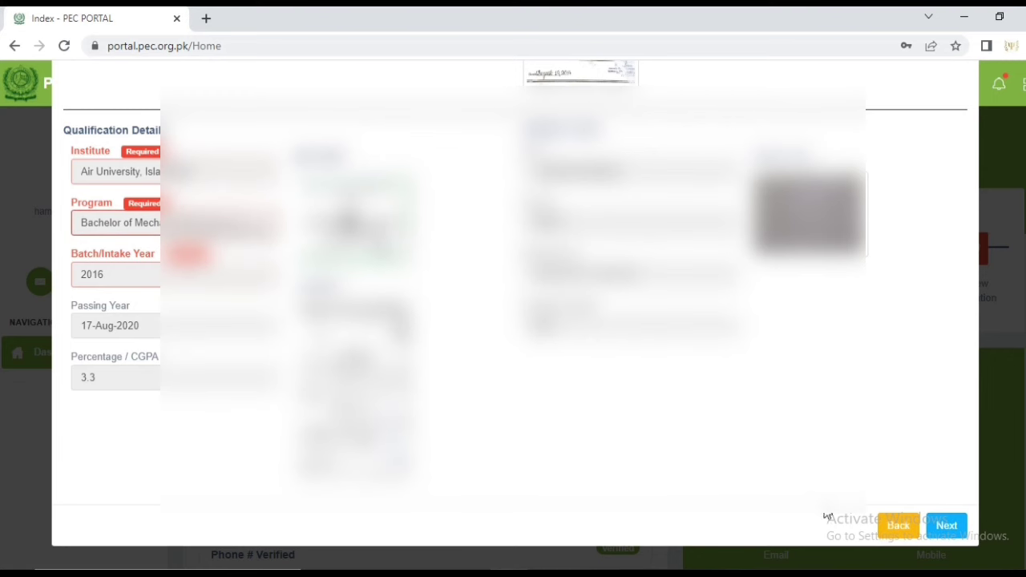
{"action": "scroll", "coordinate": [117, 175], "scroll_direction": "up", "scroll_amount": 7}
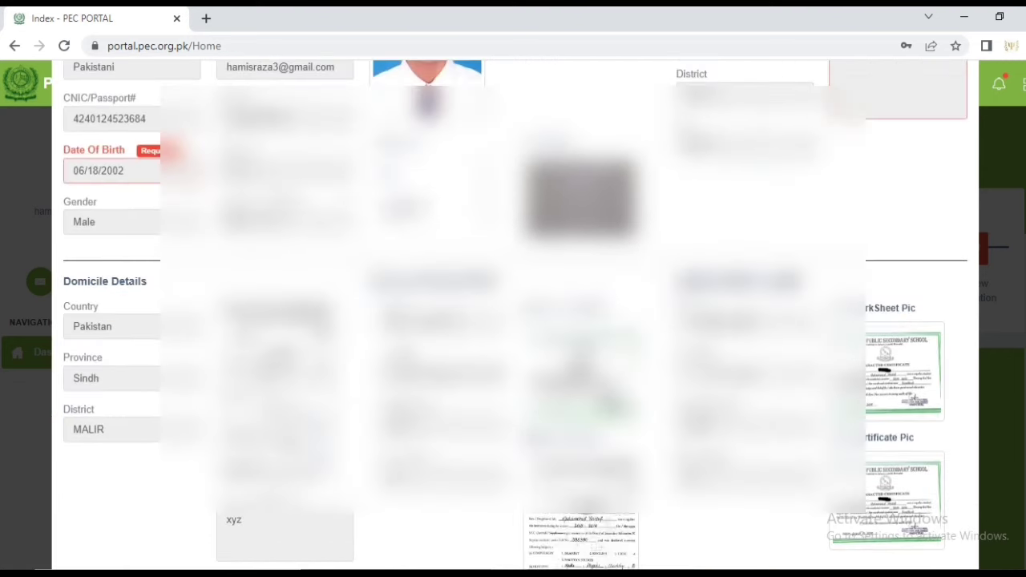
Check the date of birth in its calendar, then proceed to the profile summary
{"action": "left_click", "coordinate": [117, 175]}
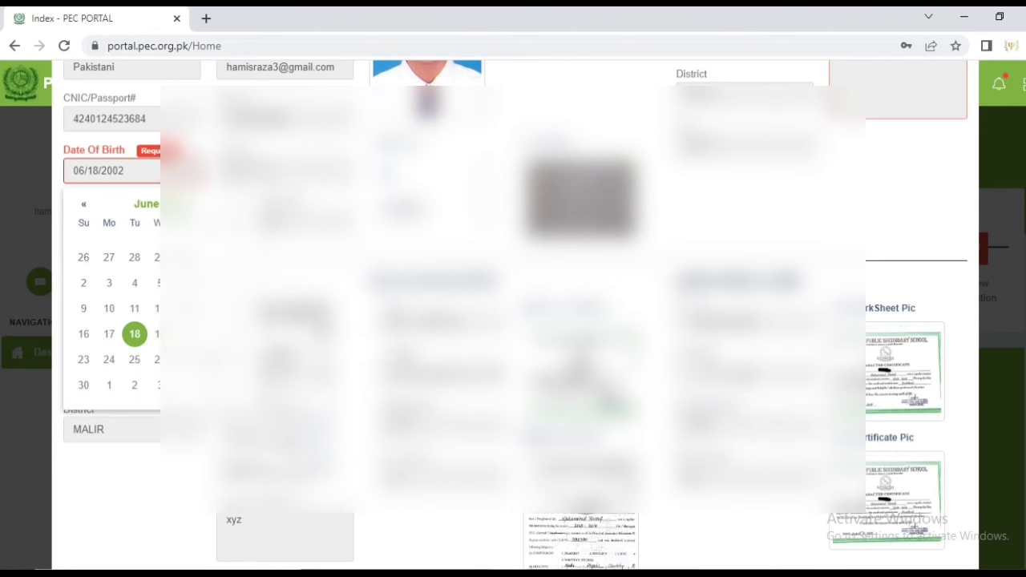
{"action": "key", "text": "Escape"}
{"action": "scroll", "coordinate": [513, 321], "scroll_direction": "up", "scroll_amount": 3}
{"action": "scroll", "coordinate": [513, 320], "scroll_direction": "down", "scroll_amount": 5}
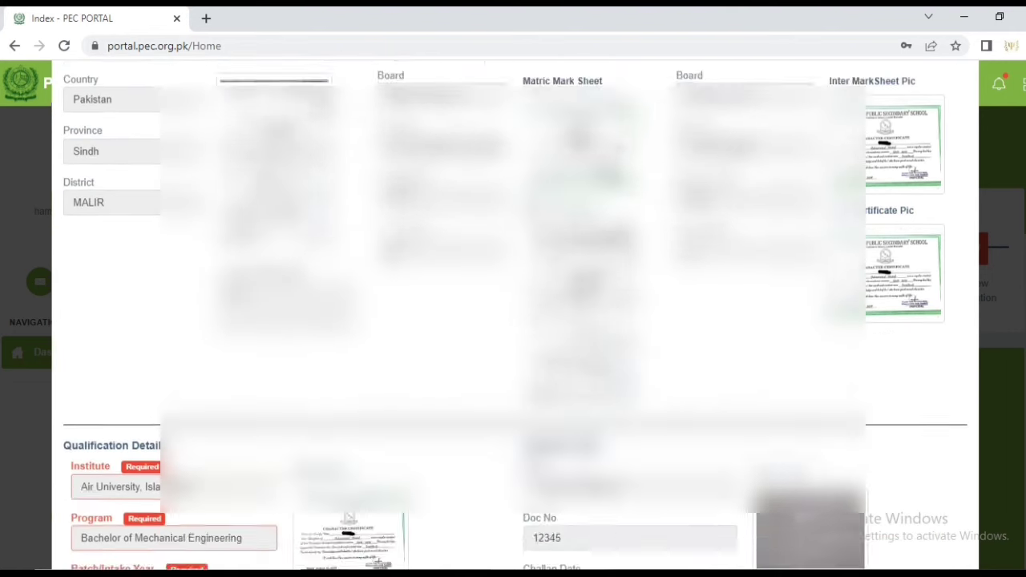
{"action": "scroll", "coordinate": [513, 320], "scroll_direction": "down", "scroll_amount": 4}
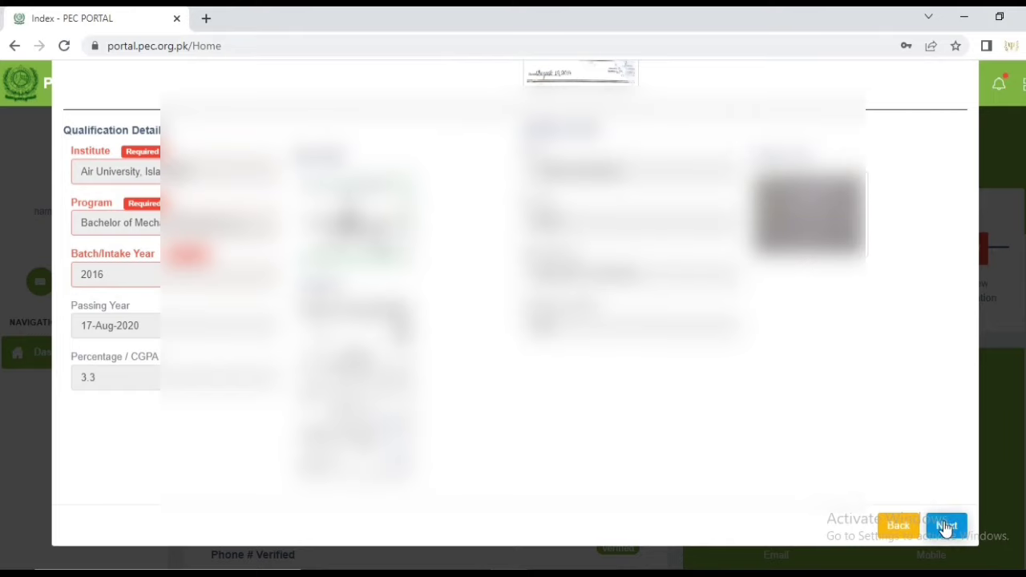
{"action": "left_click", "coordinate": [946, 525]}
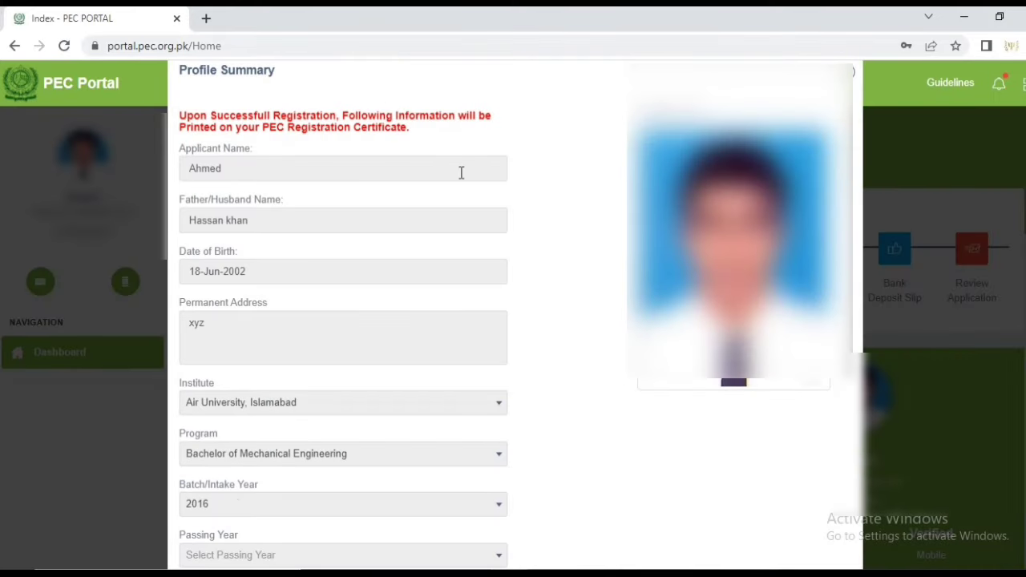
Scroll through the Profile Summary to review the applicant's details, noting Passing Year remains unselected
{"action": "scroll", "coordinate": [461, 172], "scroll_direction": "down", "scroll_amount": 1}
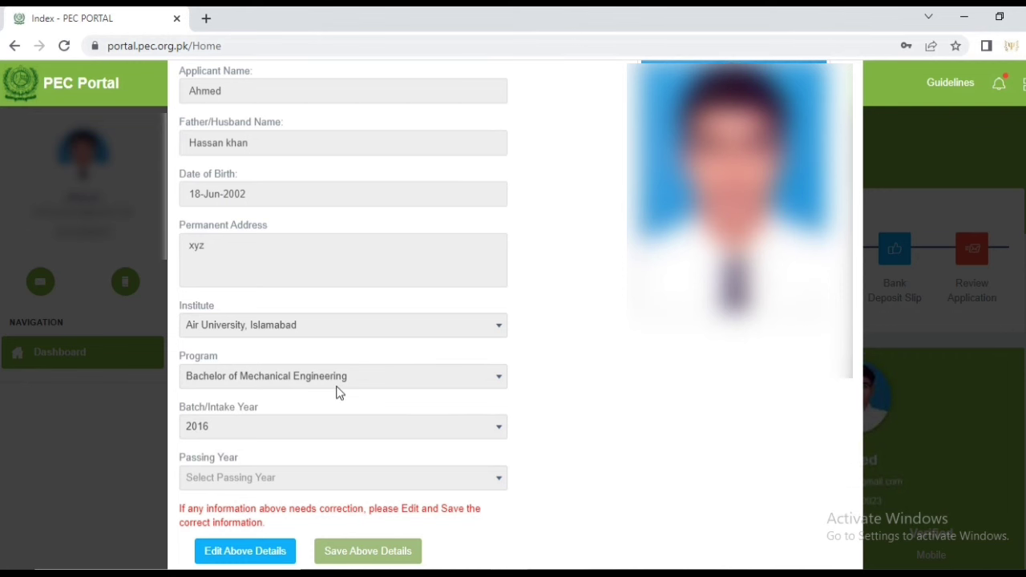
{"action": "scroll", "coordinate": [339, 392], "scroll_direction": "down", "scroll_amount": 1}
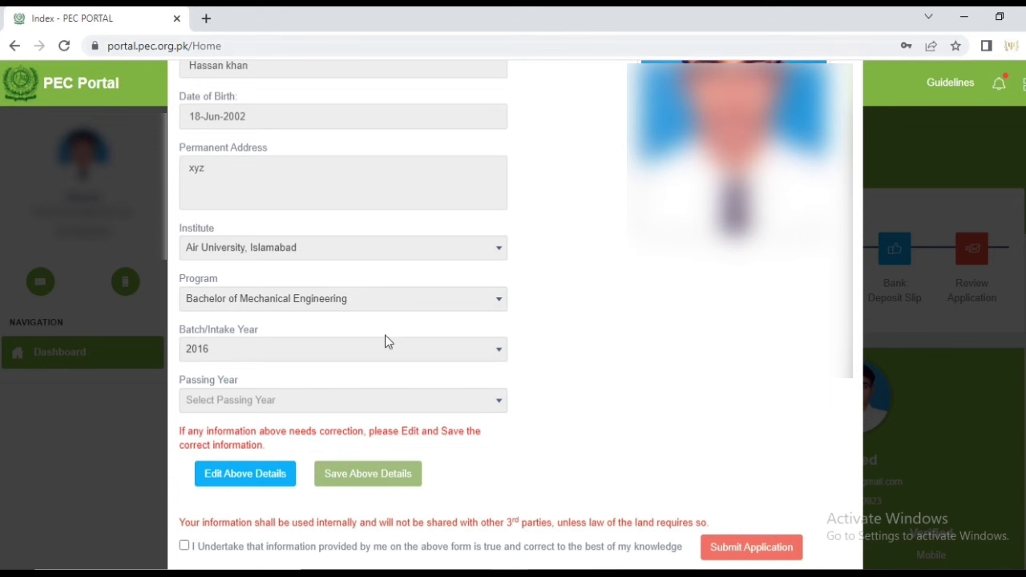
{"action": "scroll", "coordinate": [374, 202], "scroll_direction": "up", "scroll_amount": 2}
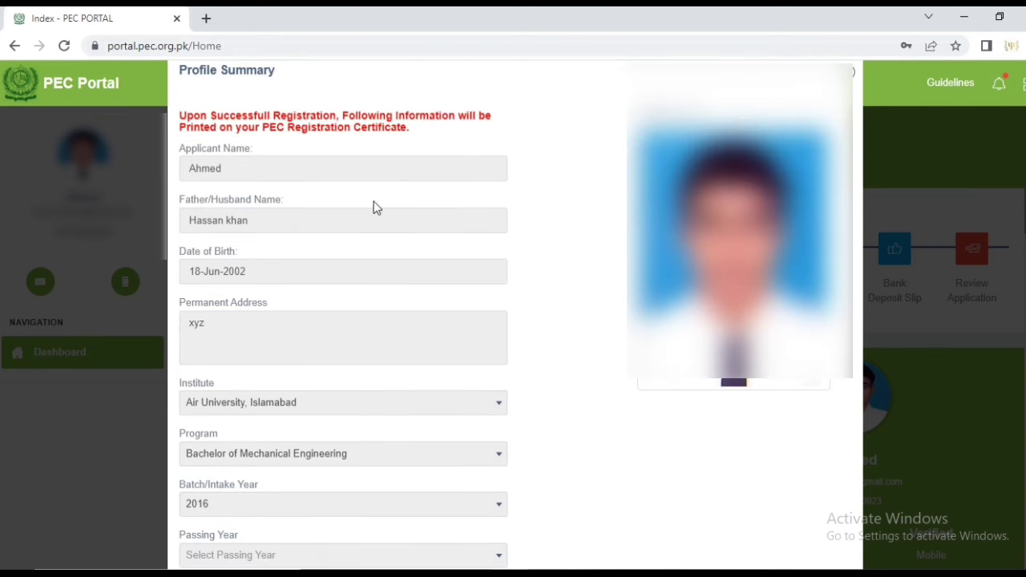
{"action": "scroll", "coordinate": [373, 205], "scroll_direction": "down", "scroll_amount": 3}
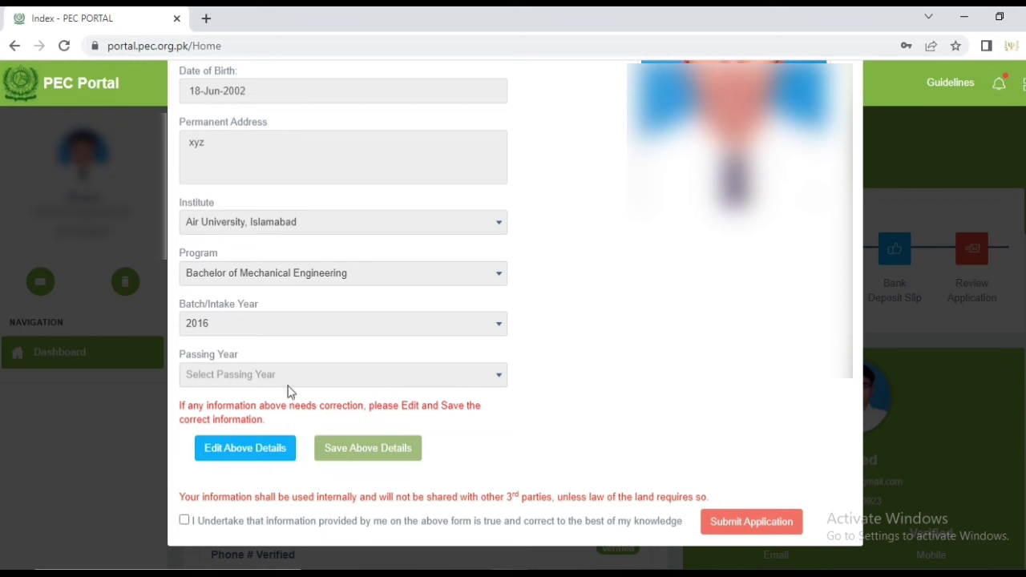
{"action": "scroll", "coordinate": [336, 358], "scroll_direction": "up", "scroll_amount": 1}
{"action": "scroll", "coordinate": [336, 359], "scroll_direction": "up", "scroll_amount": 1}
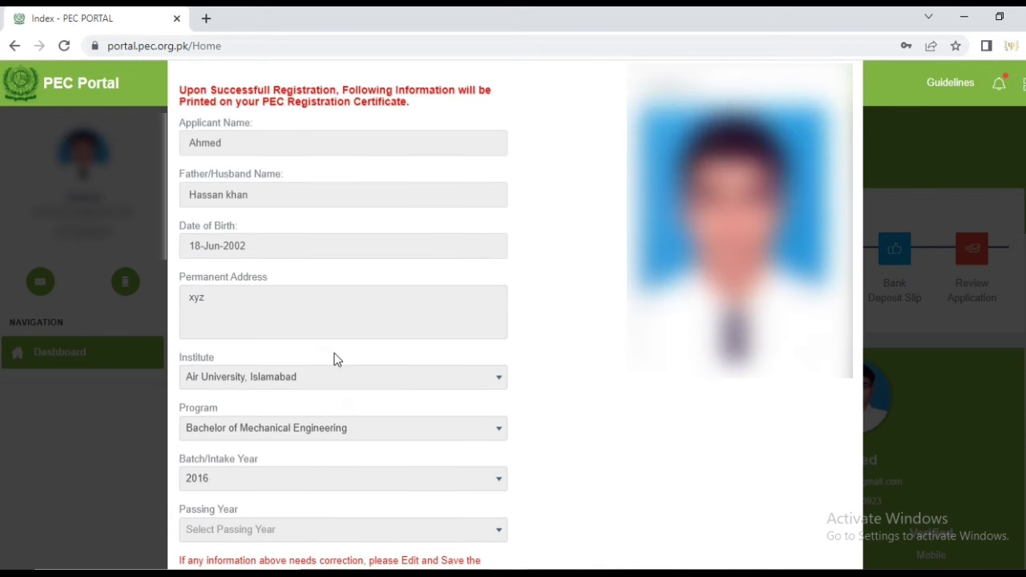
{"action": "scroll", "coordinate": [336, 358], "scroll_direction": "down", "scroll_amount": 2}
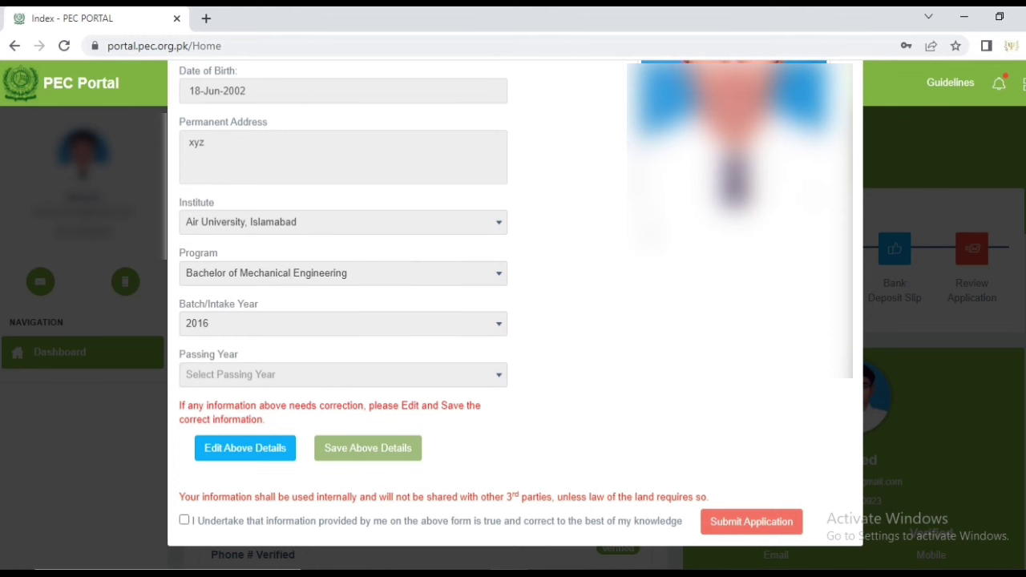
{"action": "scroll", "coordinate": [597, 216], "scroll_direction": "up", "scroll_amount": 2}
{"action": "scroll", "coordinate": [598, 215], "scroll_direction": "up", "scroll_amount": 1}
{"action": "scroll", "coordinate": [598, 215], "scroll_direction": "down", "scroll_amount": 2}
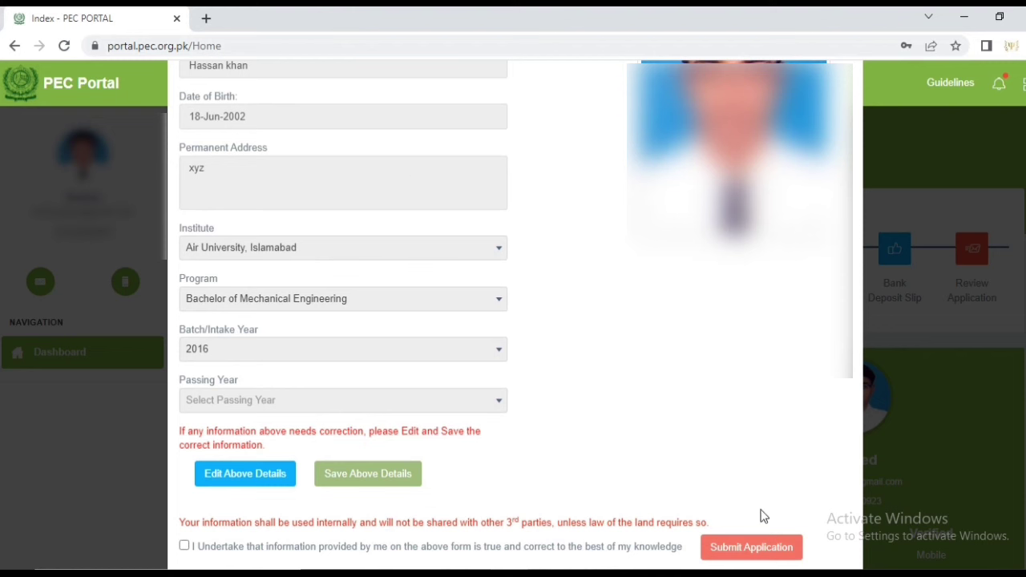
{"action": "scroll", "coordinate": [763, 383], "scroll_direction": "up", "scroll_amount": 3}
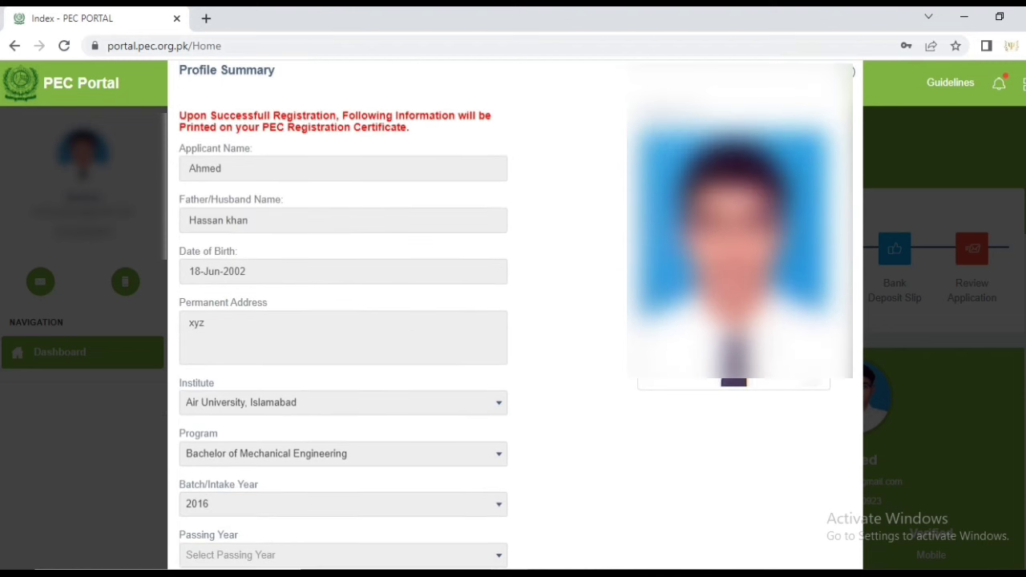
{"action": "left_click", "coordinate": [852, 74]}
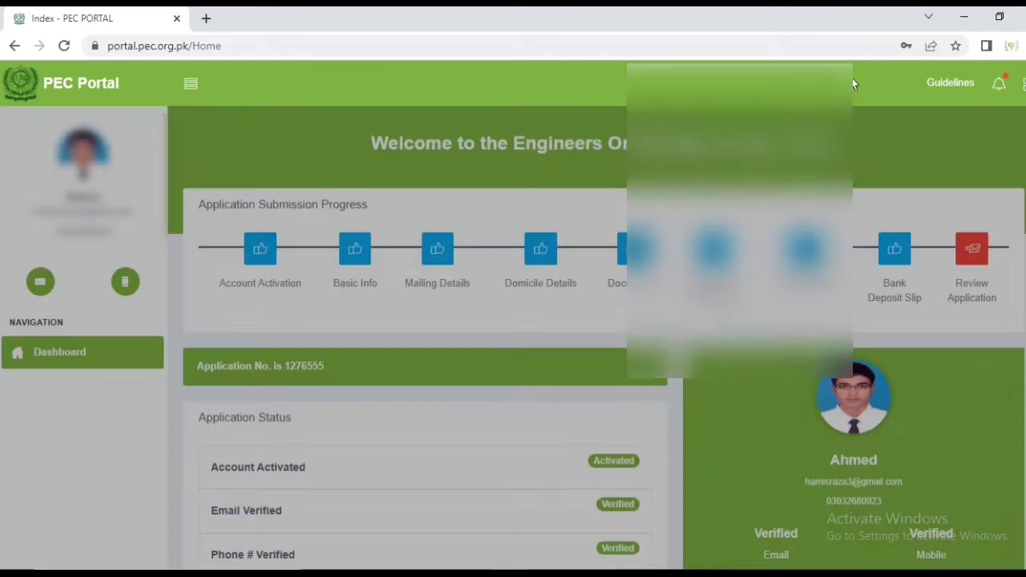
{"action": "scroll", "coordinate": [848, 94], "scroll_direction": "down", "scroll_amount": 2}
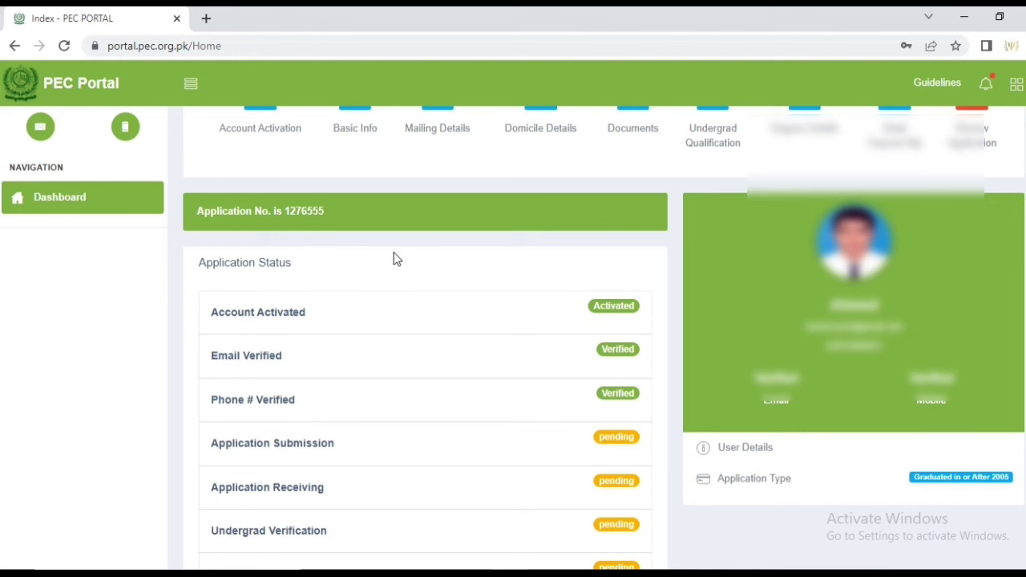
{"action": "scroll", "coordinate": [393, 258], "scroll_direction": "down", "scroll_amount": 1}
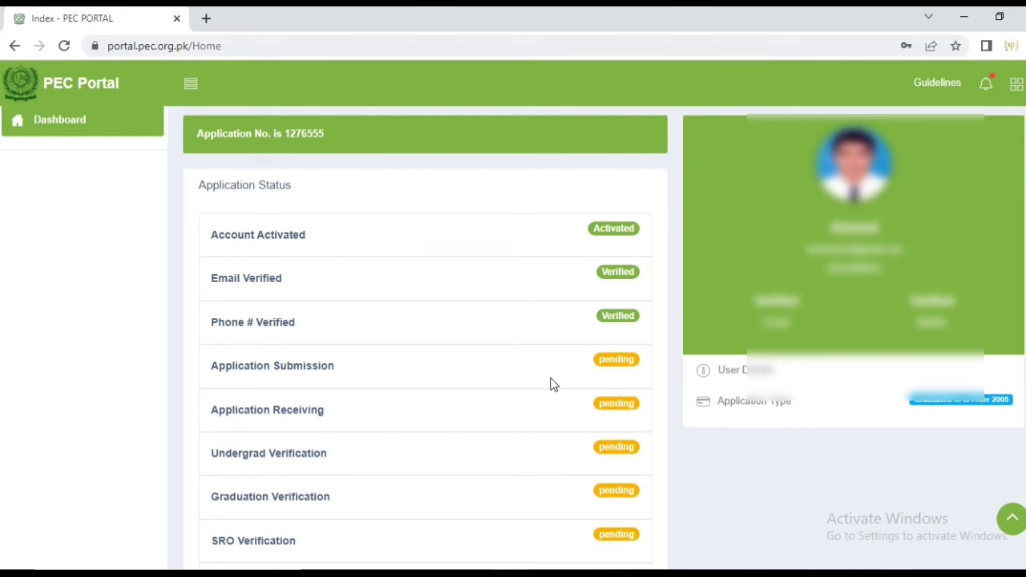
{"action": "scroll", "coordinate": [550, 384], "scroll_direction": "down", "scroll_amount": 4}
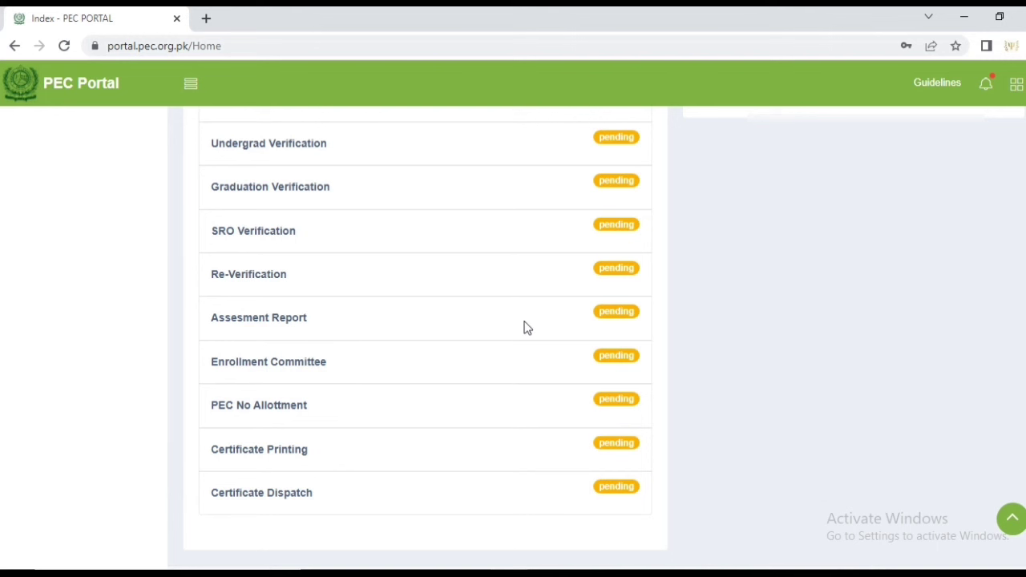
{"action": "scroll", "coordinate": [507, 282], "scroll_direction": "up", "scroll_amount": 3}
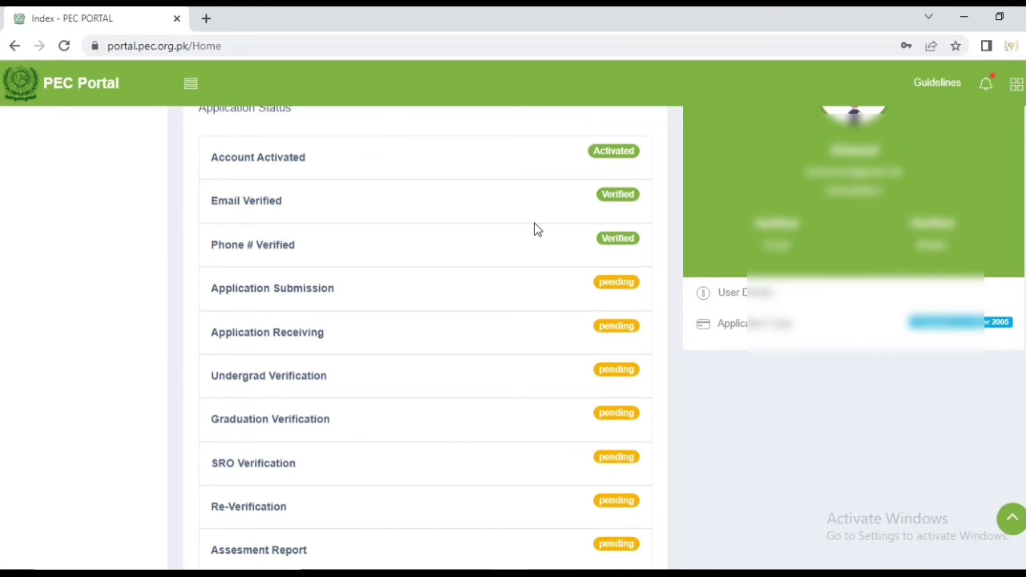
{"action": "scroll", "coordinate": [537, 230], "scroll_direction": "up", "scroll_amount": 1}
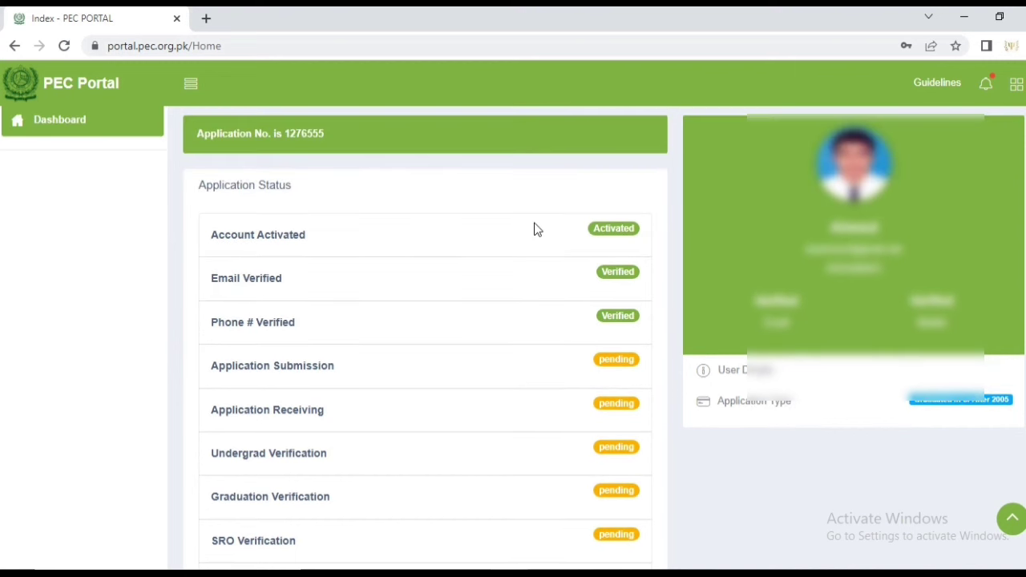
{"action": "scroll", "coordinate": [537, 230], "scroll_direction": "up", "scroll_amount": 1}
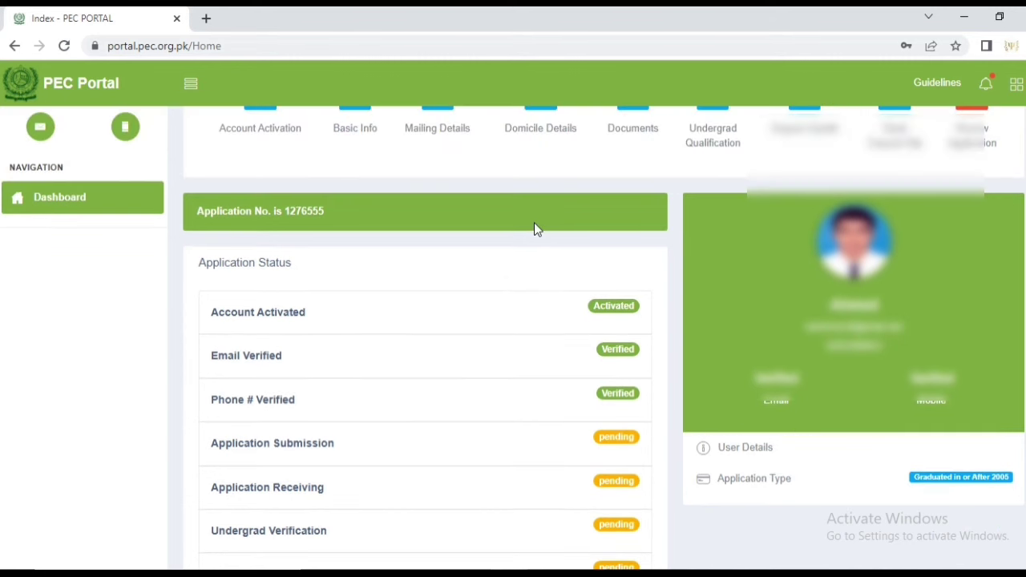
{"action": "scroll", "coordinate": [536, 230], "scroll_direction": "up", "scroll_amount": 1}
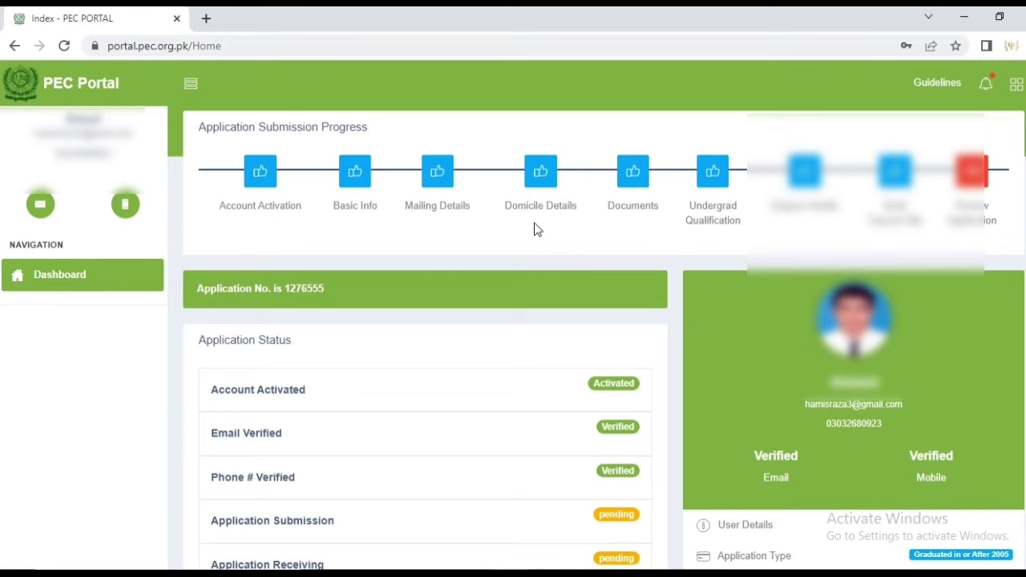
{"action": "scroll", "coordinate": [537, 230], "scroll_direction": "down", "scroll_amount": 5}
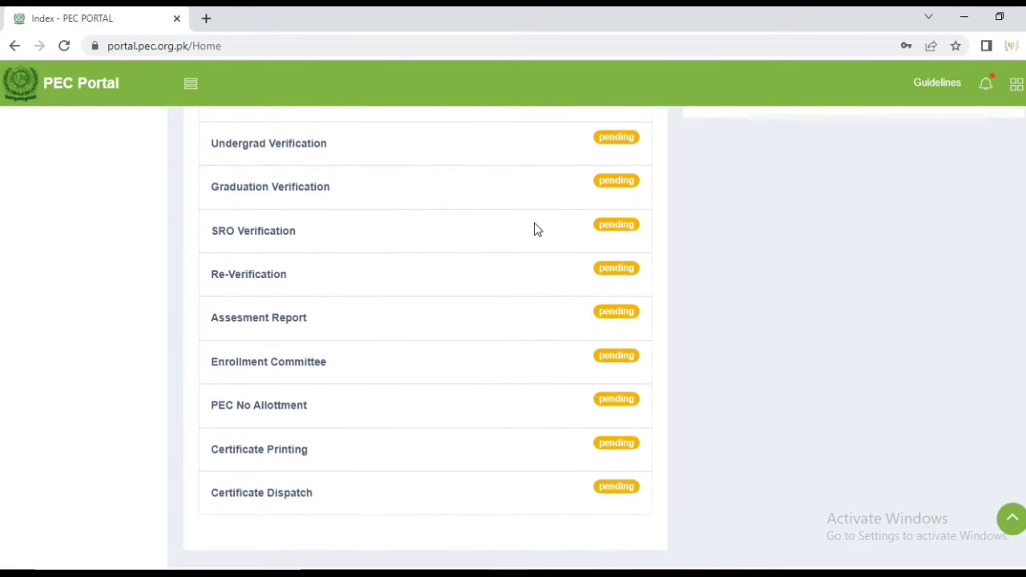